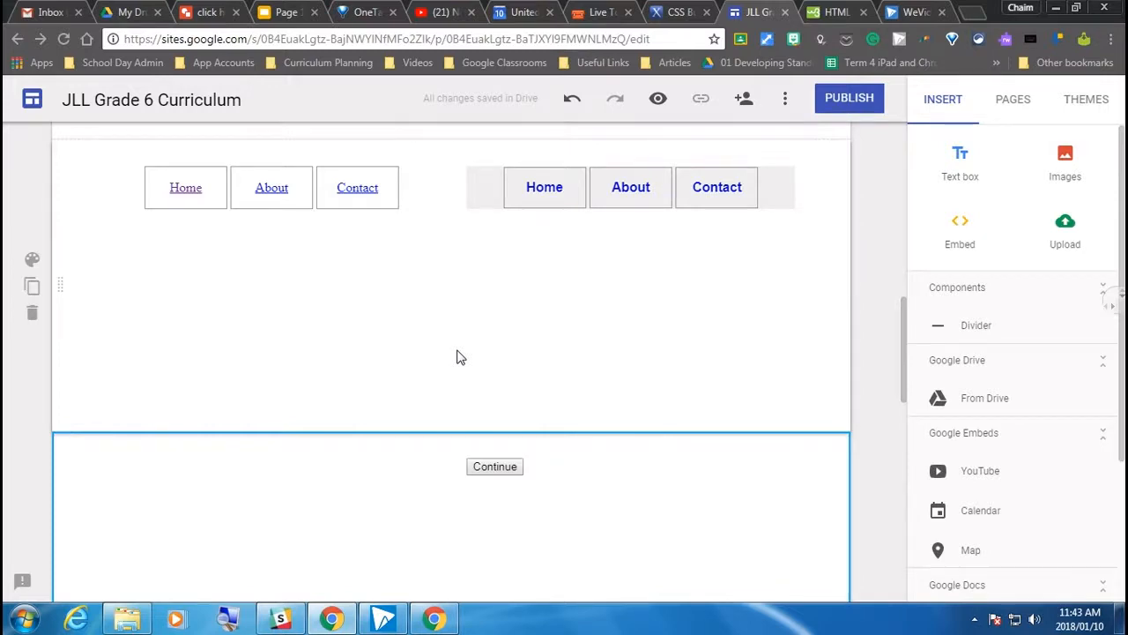
# Preview the site, look over the embedded menu and button samples down the home page, and return to the editor
pyautogui.scroll(5, 445, 356)
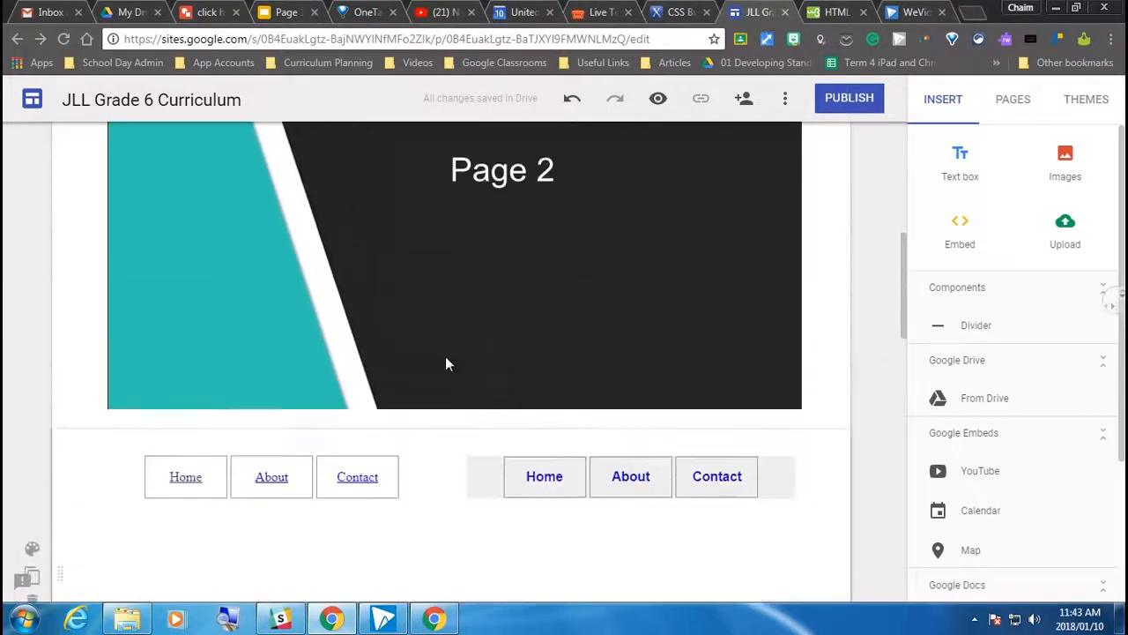
pyautogui.scroll(-10, 445, 357)
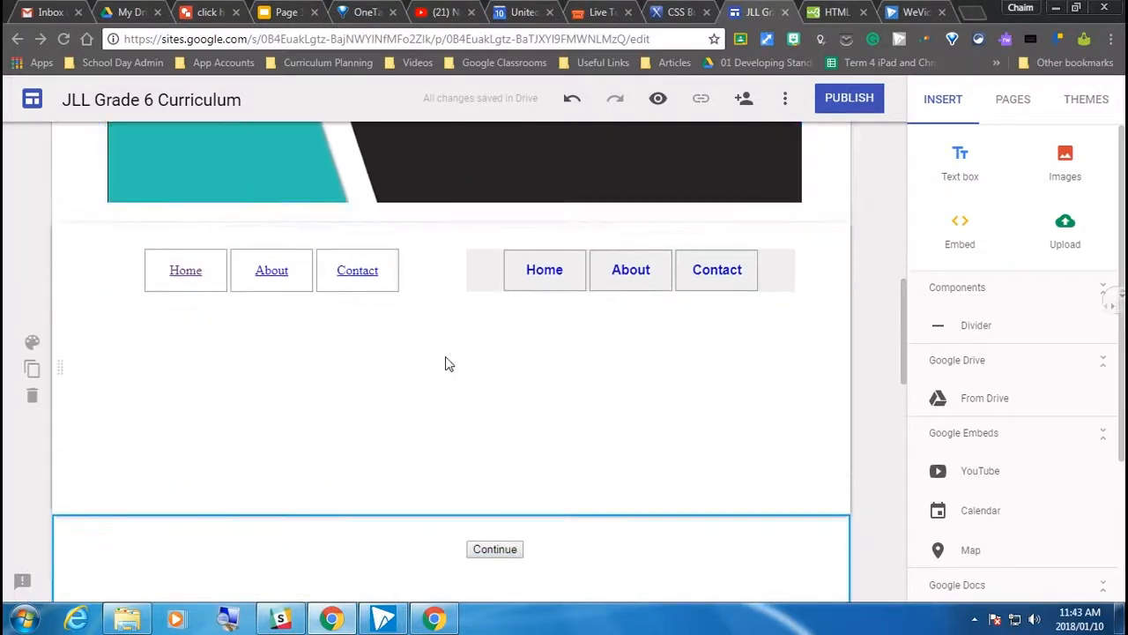
pyautogui.scroll(-2, 448, 363)
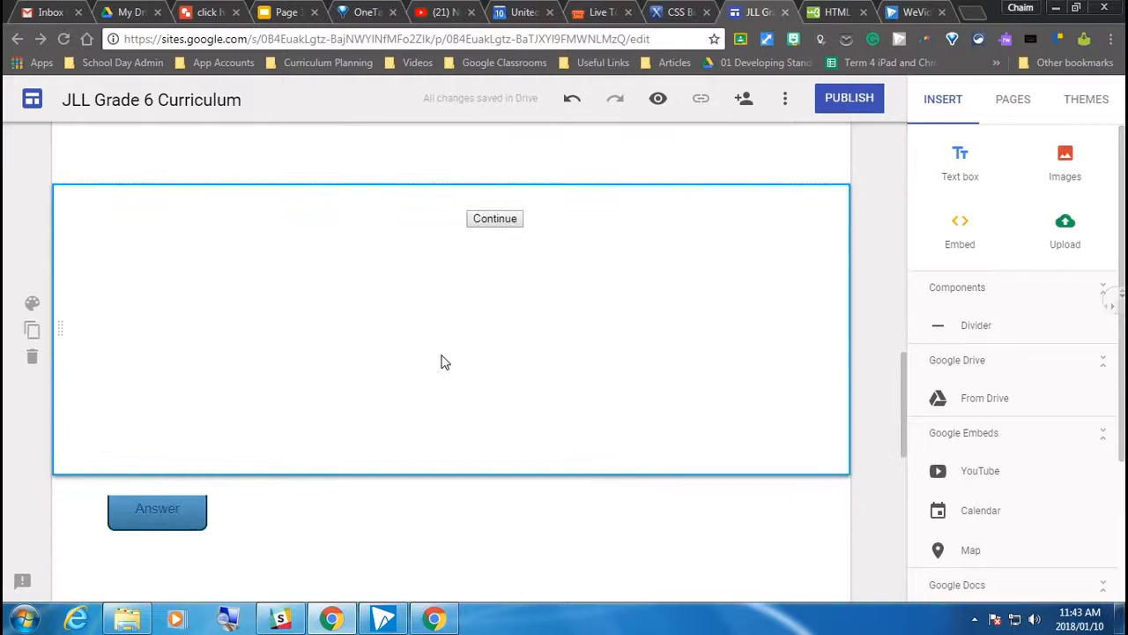
pyautogui.scroll(-5, 445, 362)
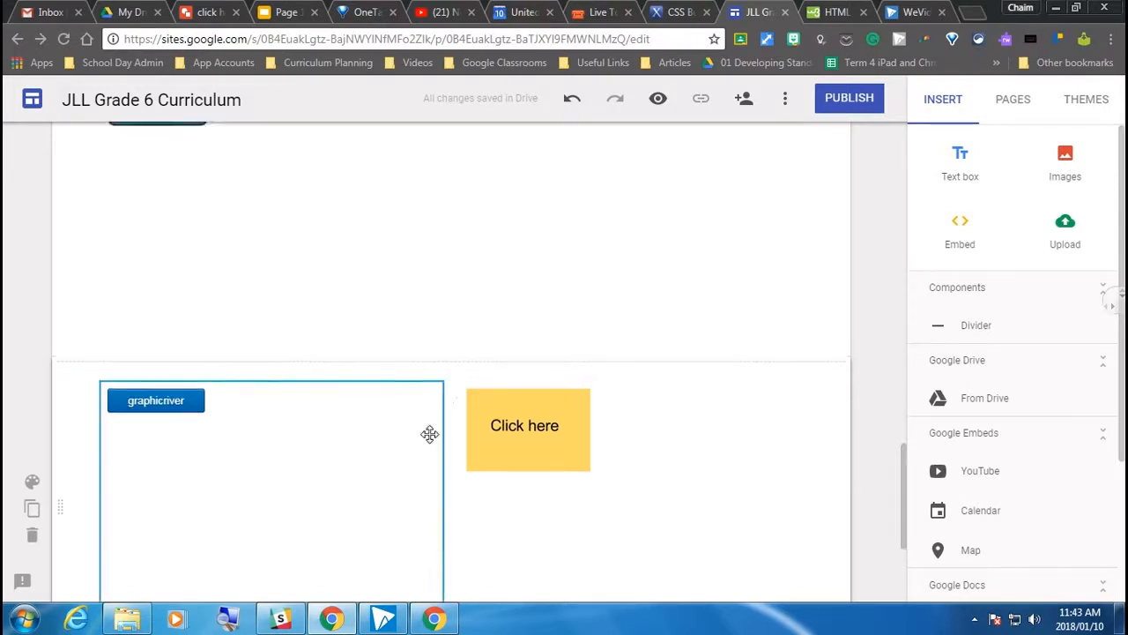
pyautogui.scroll(1, 432, 423)
pyautogui.click(659, 101)
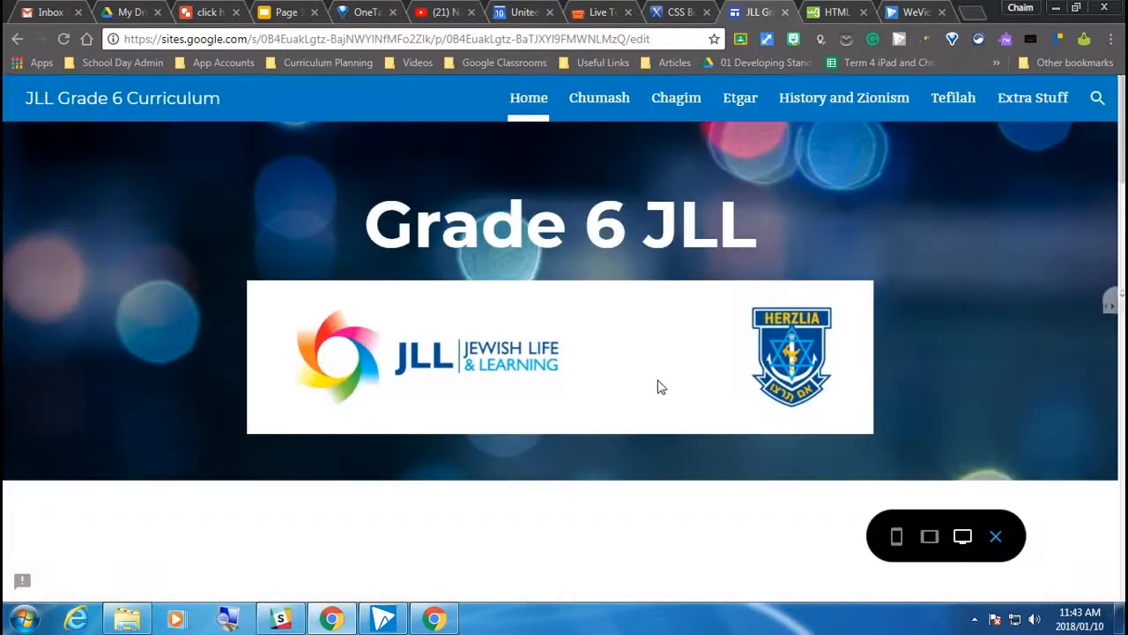
pyautogui.scroll(-5, 328, 403)
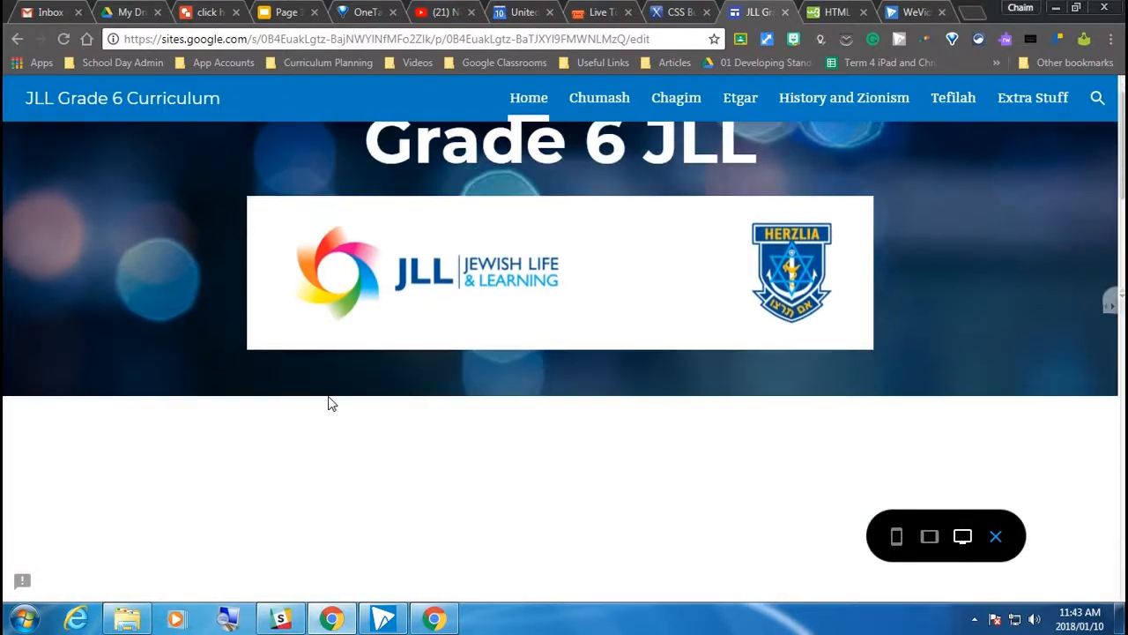
pyautogui.scroll(-5, 328, 403)
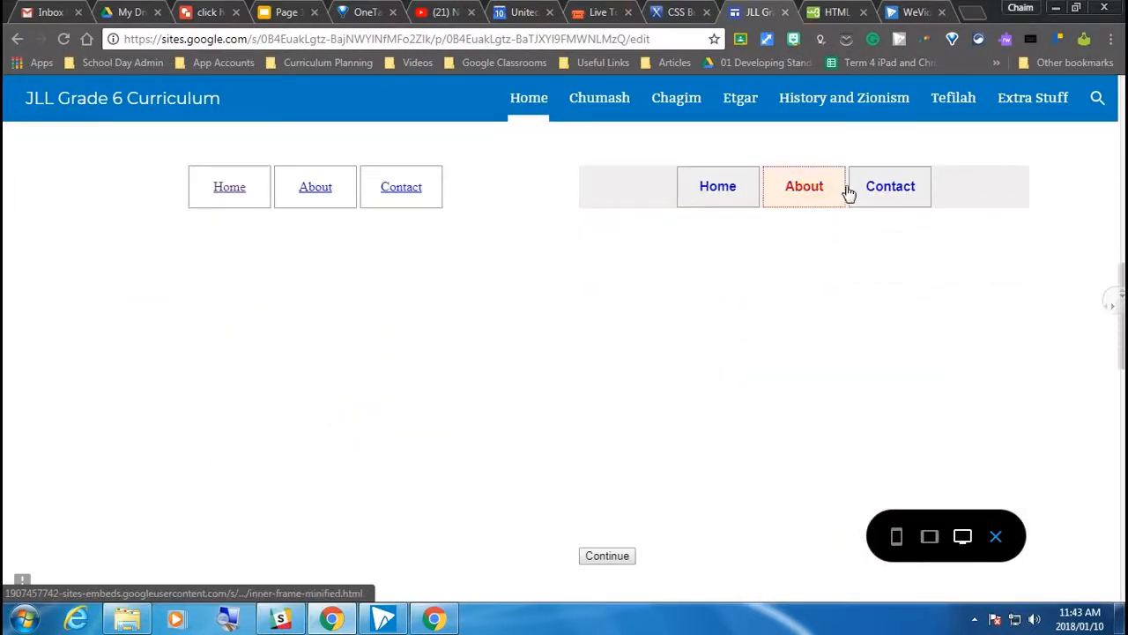
pyautogui.scroll(-2, 529, 397)
pyautogui.scroll(2, 512, 402)
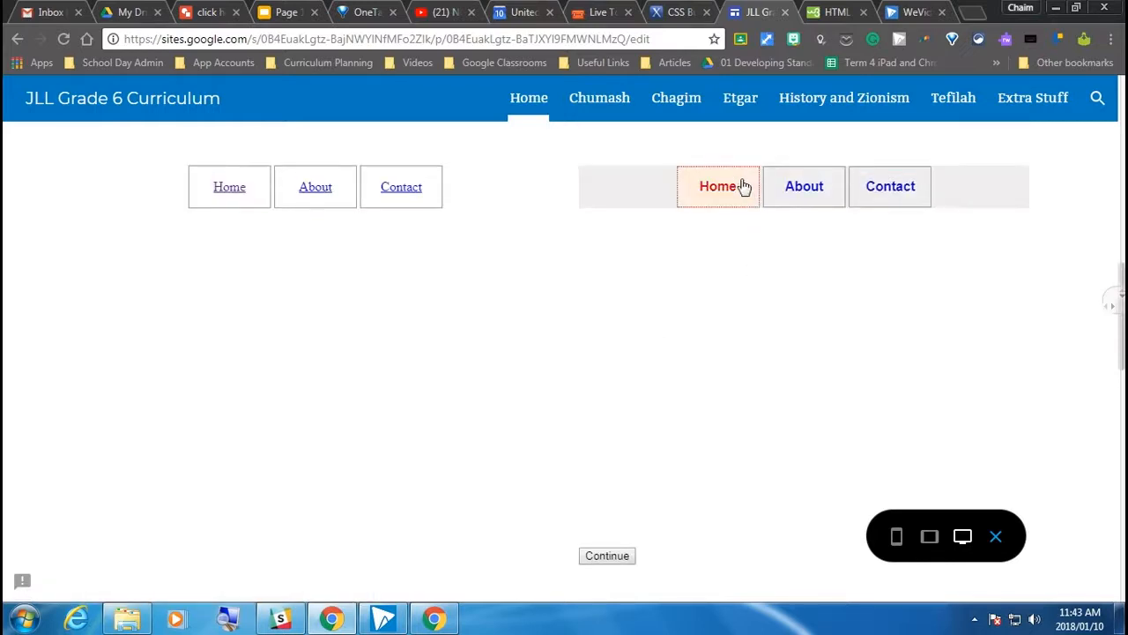
pyautogui.scroll(-2, 647, 400)
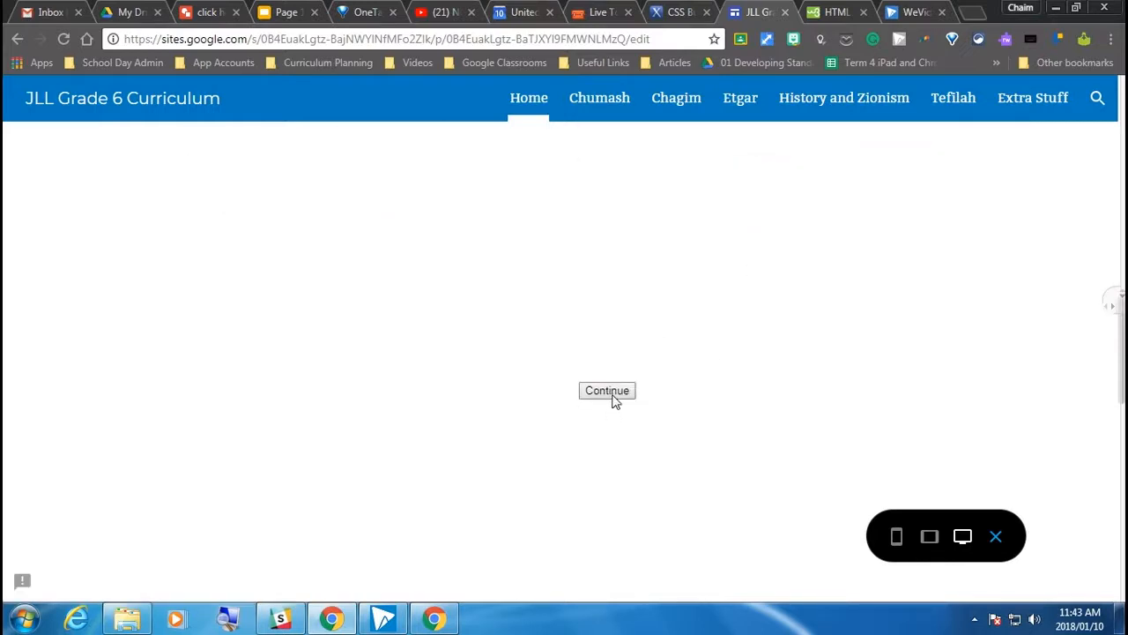
pyautogui.scroll(-5, 521, 421)
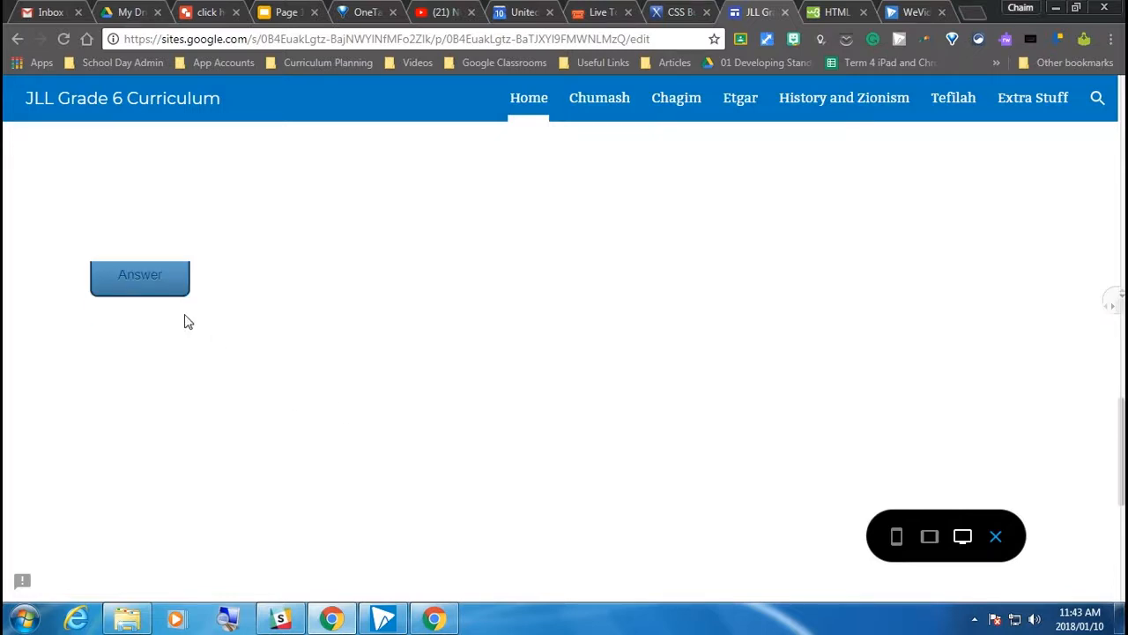
pyautogui.scroll(-5, 272, 323)
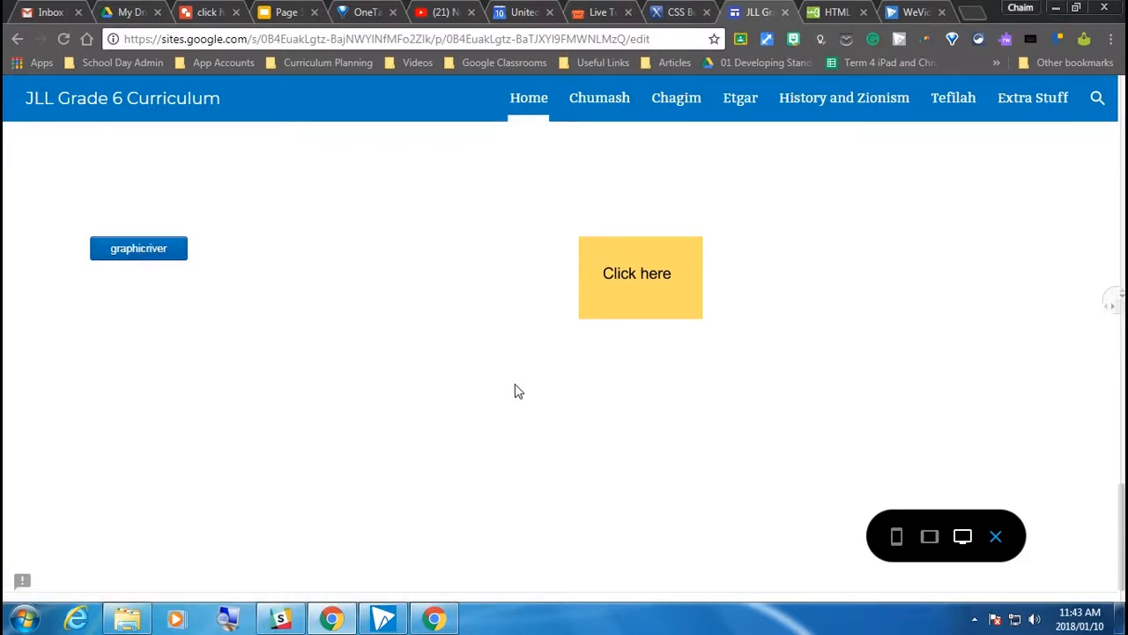
pyautogui.scroll(4, 517, 391)
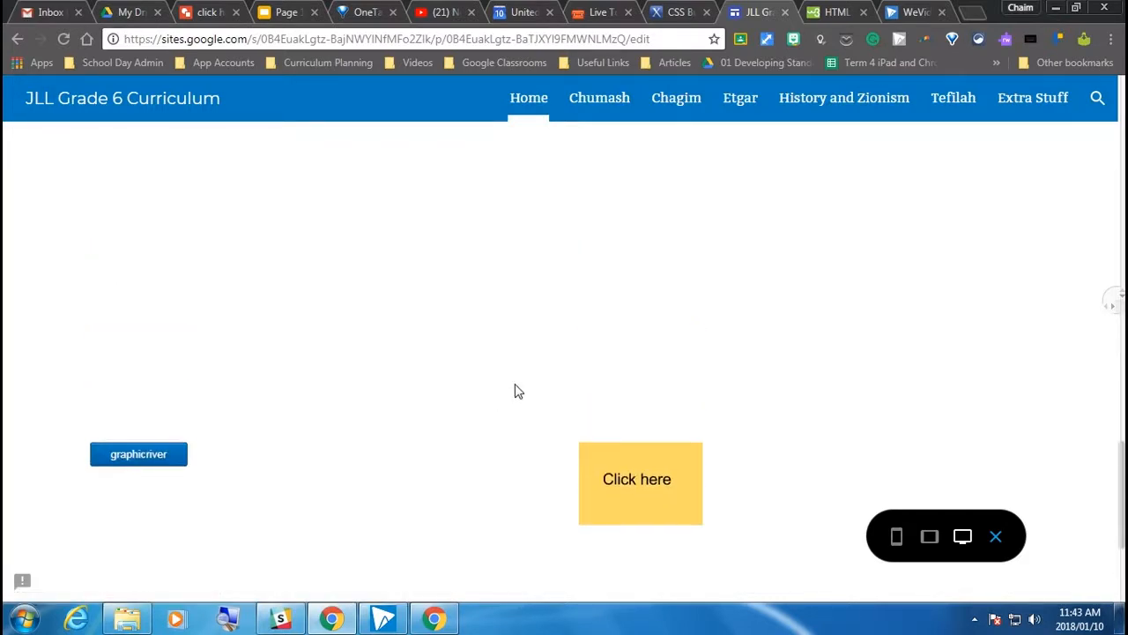
pyautogui.click(995, 537)
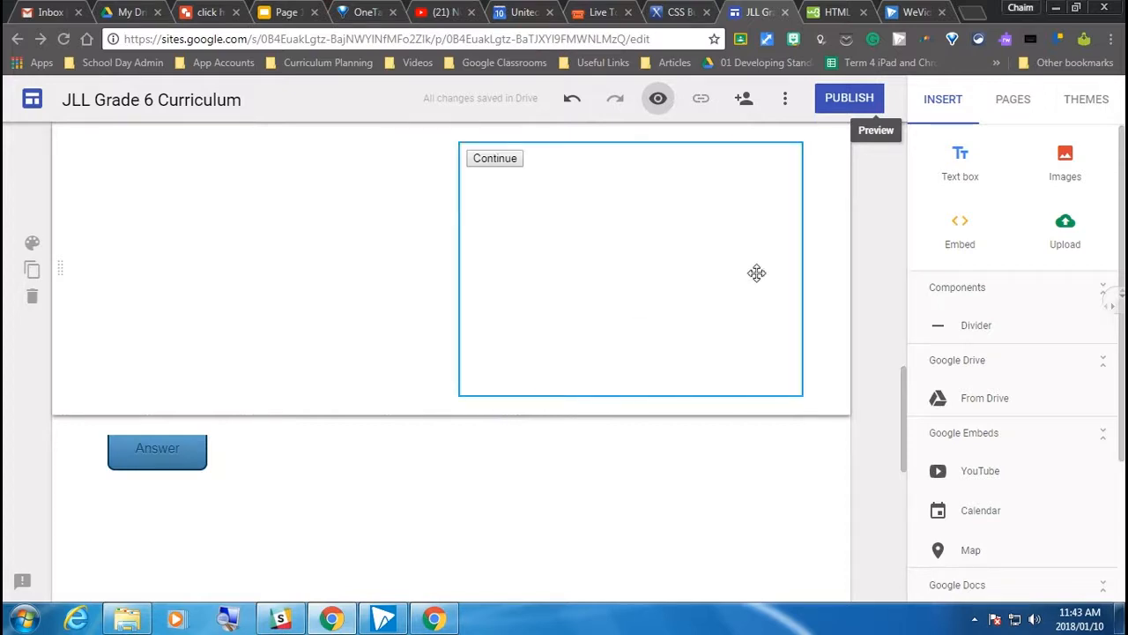
# Start a web embed in the empty area beside the Continue button, using embed code instead of a URL
pyautogui.scroll(2, 254, 345)
pyautogui.scroll(2, 183, 337)
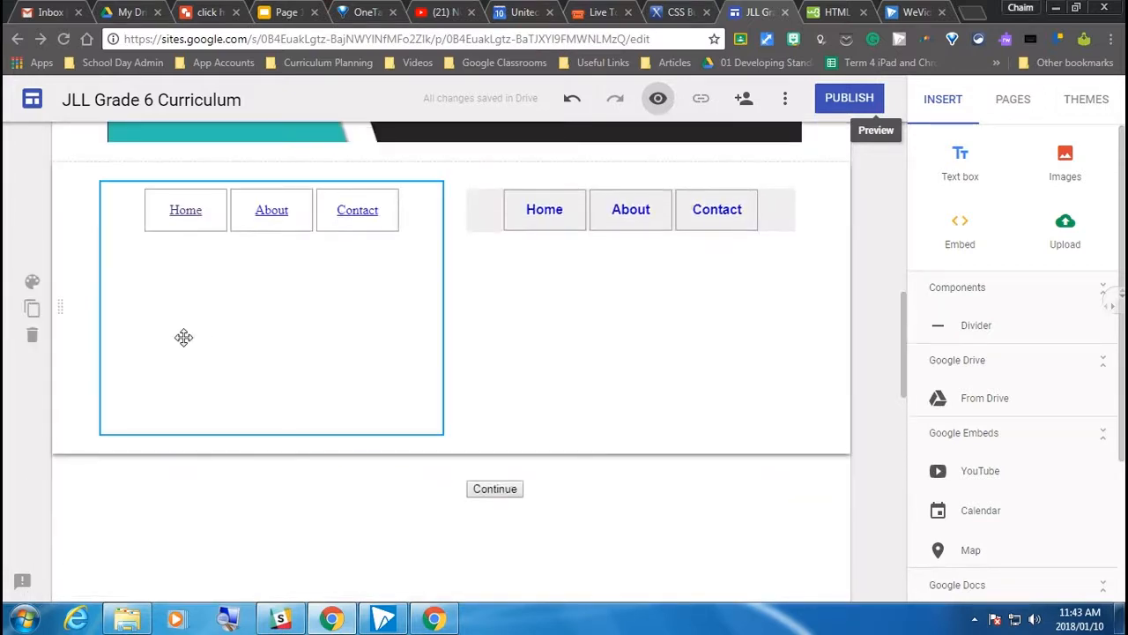
pyautogui.scroll(-2, 183, 337)
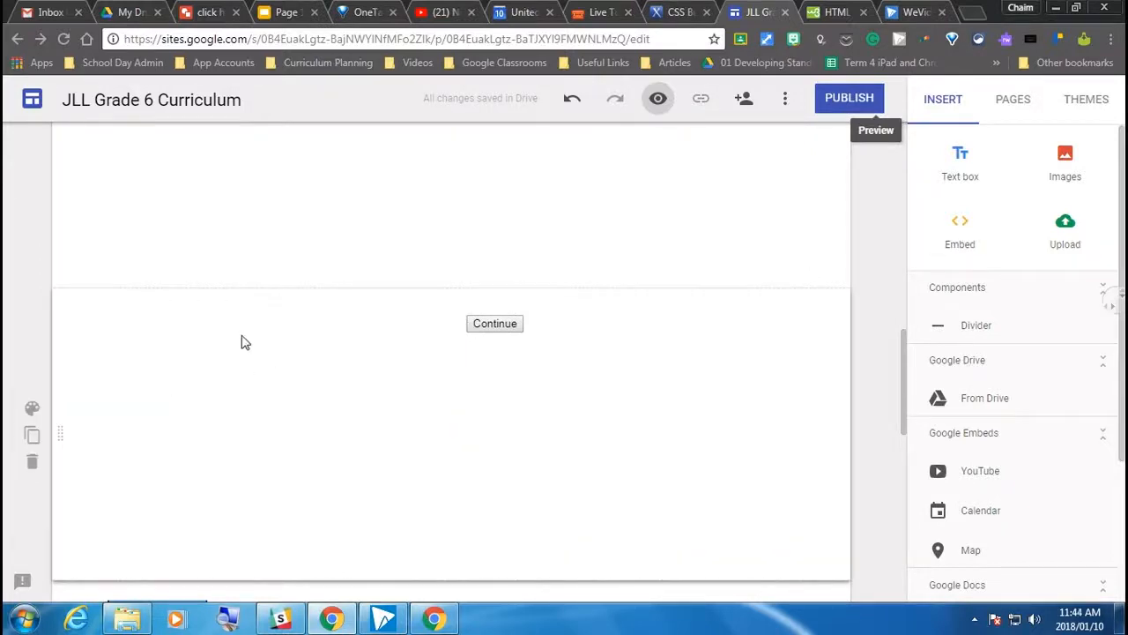
pyautogui.doubleClick(215, 321)
pyautogui.click(162, 319)
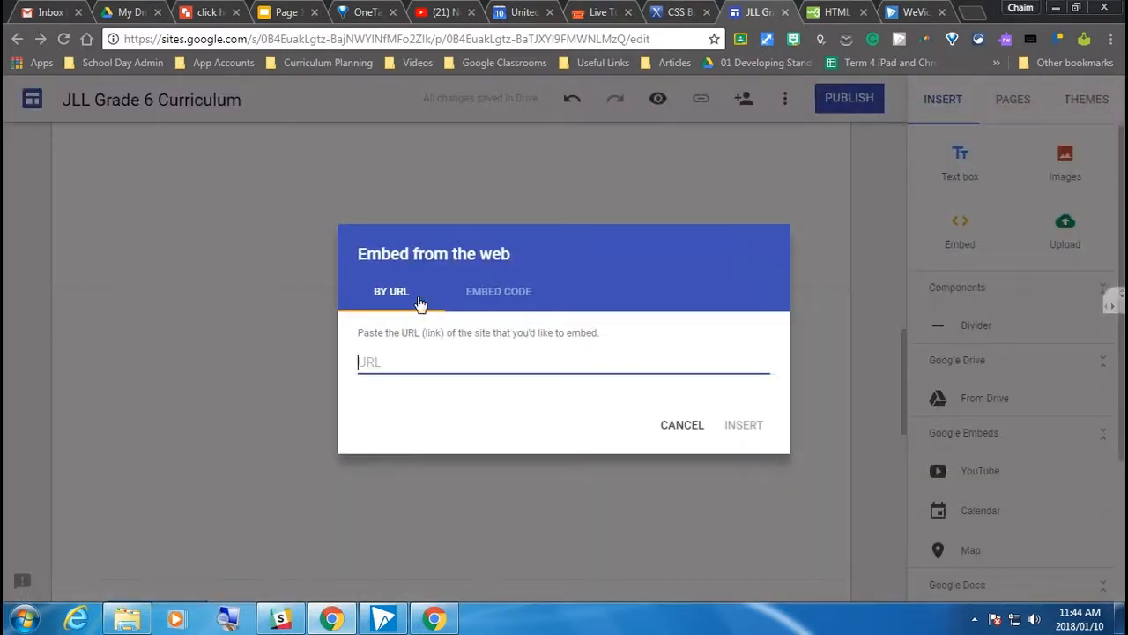
pyautogui.click(523, 301)
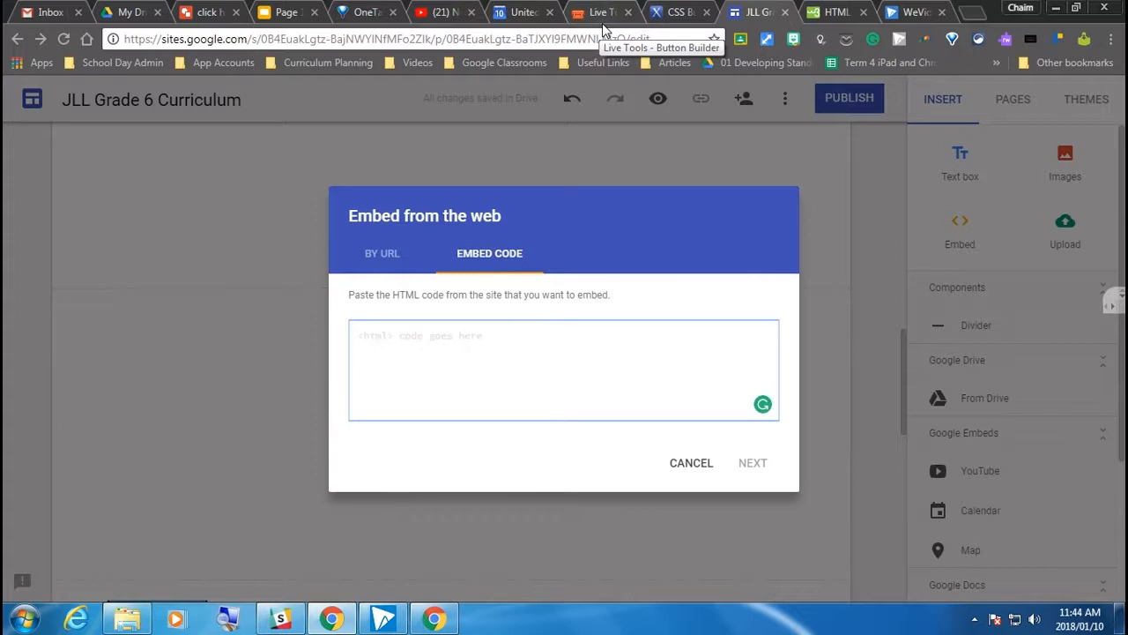
# Switch to bestcssbuttongenerator.com, pick the orange-red codecanyon button style, and set its text to "test 1"
pyautogui.click(681, 9)
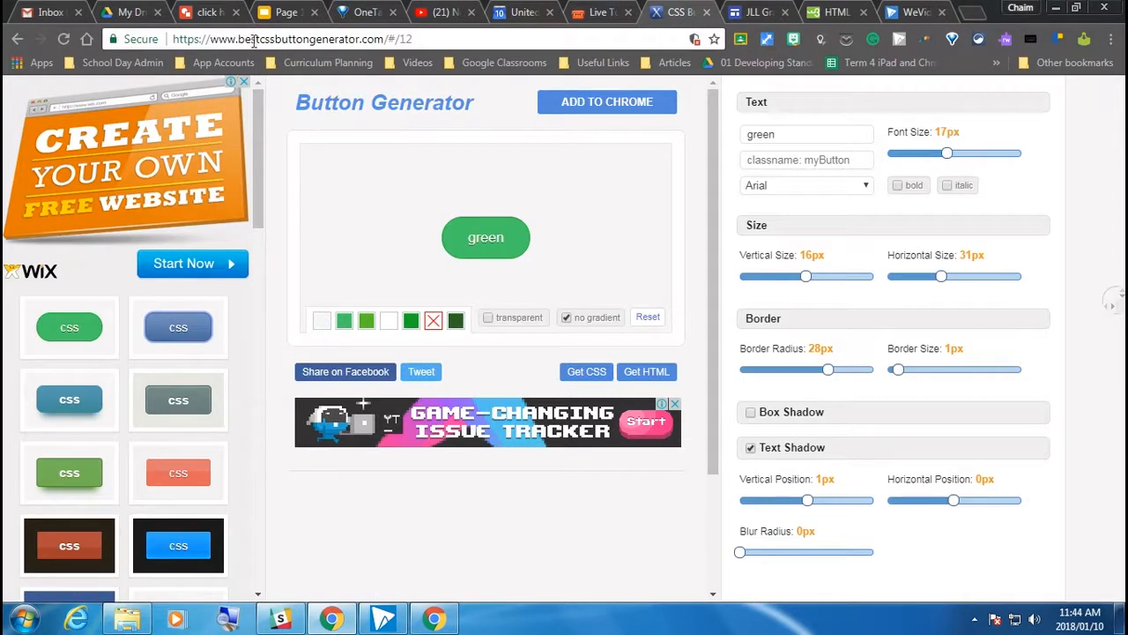
pyautogui.moveTo(416, 39); pyautogui.dragTo(210, 39)
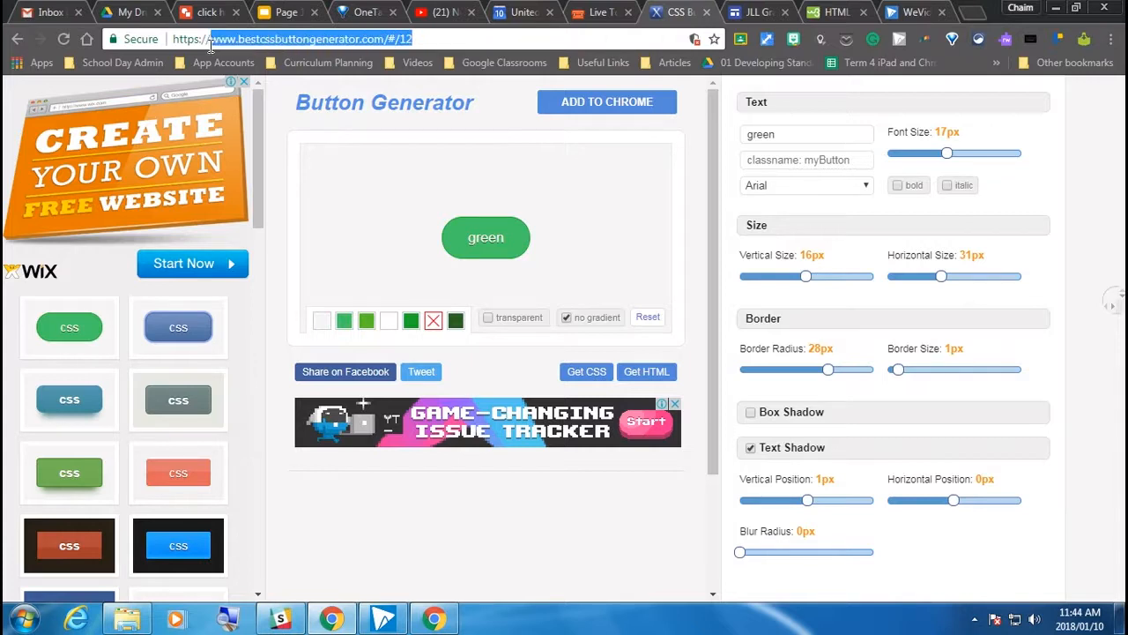
pyautogui.click(465, 37)
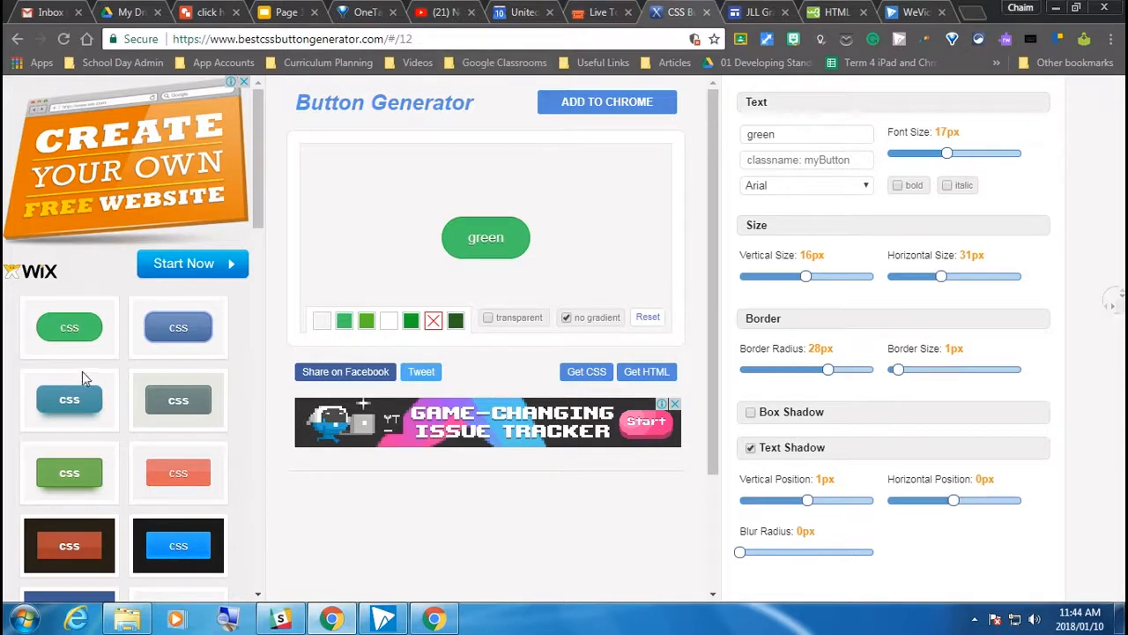
pyautogui.scroll(-2, 88, 388)
pyautogui.click(199, 464)
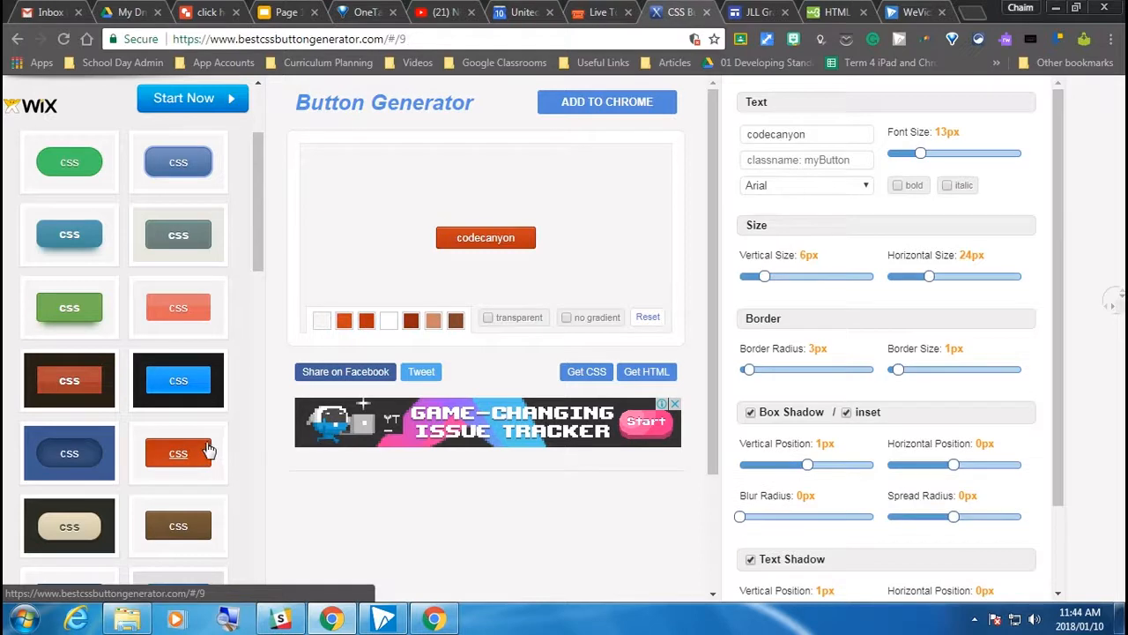
pyautogui.doubleClick(819, 133)
pyautogui.write('test 1')
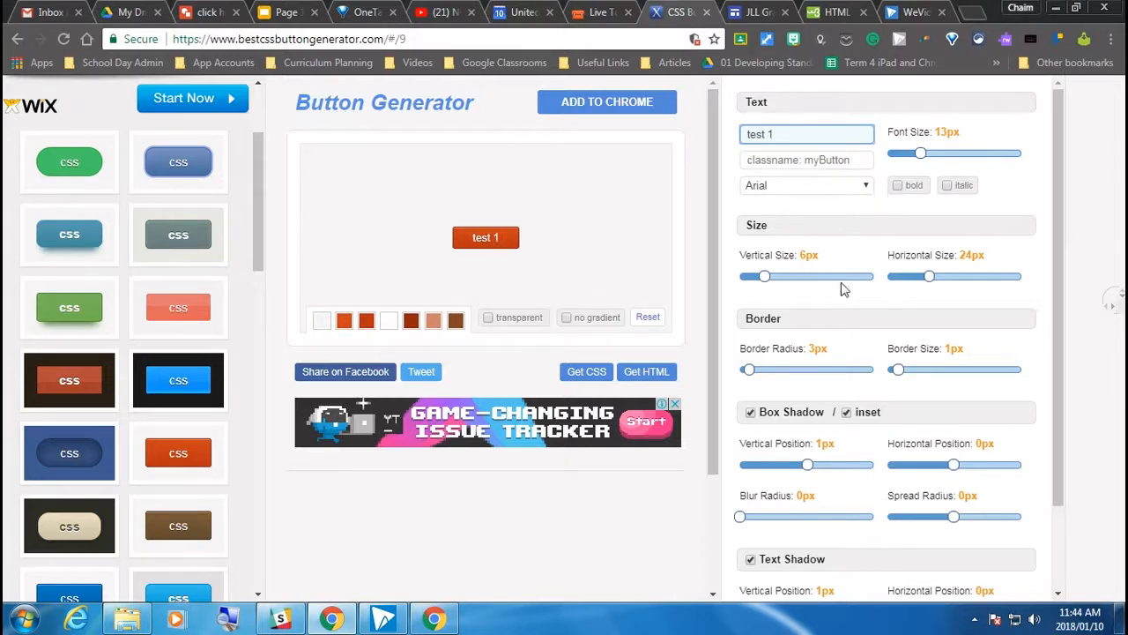
# Set the button's vertical size to 9px, border radius to 18px and box shadow vertical position to -5px
pyautogui.moveTo(764, 282); pyautogui.dragTo(776, 278)
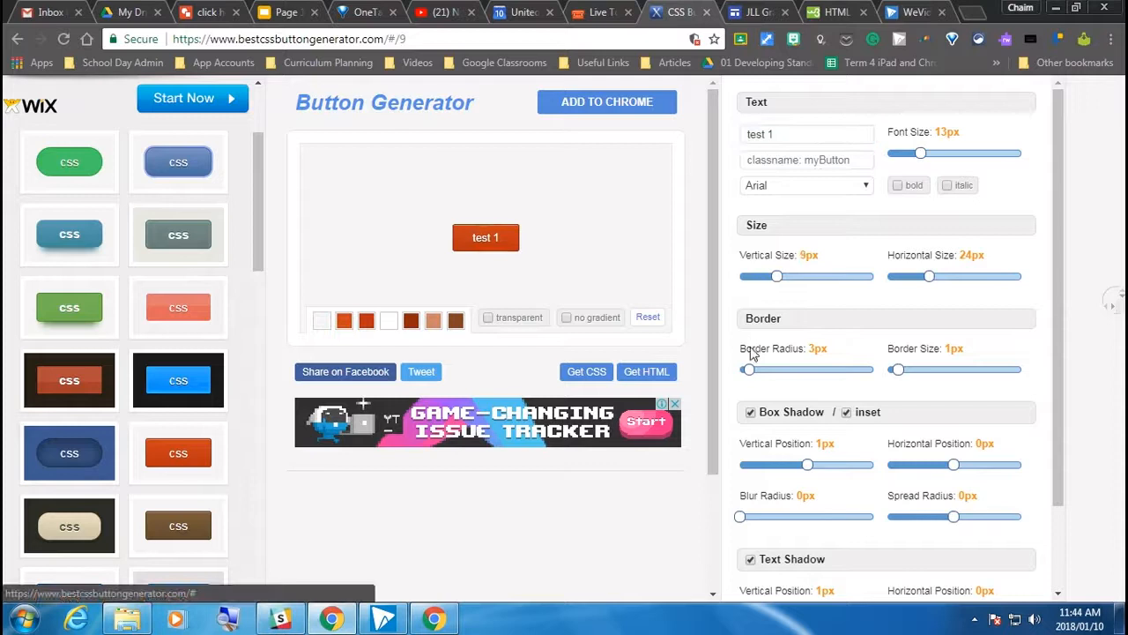
pyautogui.moveTo(748, 370)
pyautogui.mouseDown()
pyautogui.moveTo(799, 369)
pyautogui.moveTo(789, 390)
pyautogui.moveTo(820, 387)
pyautogui.moveTo(798, 385)
pyautogui.mouseUp()
pyautogui.scroll(-1, 821, 373)
pyautogui.scroll(-1, 839, 539)
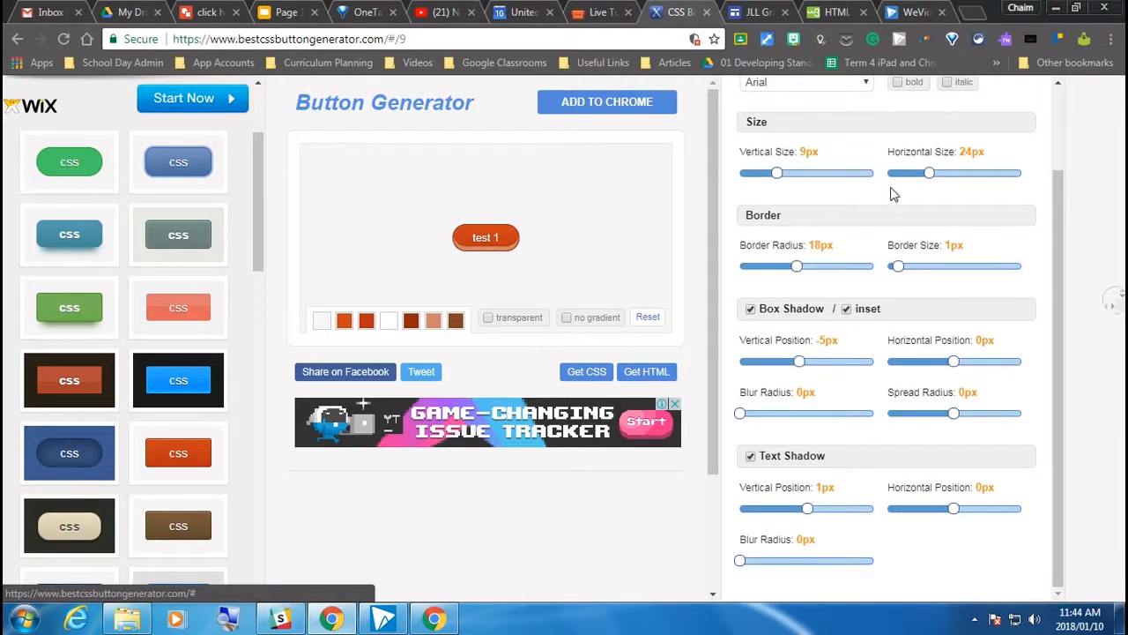
pyautogui.scroll(2, 891, 192)
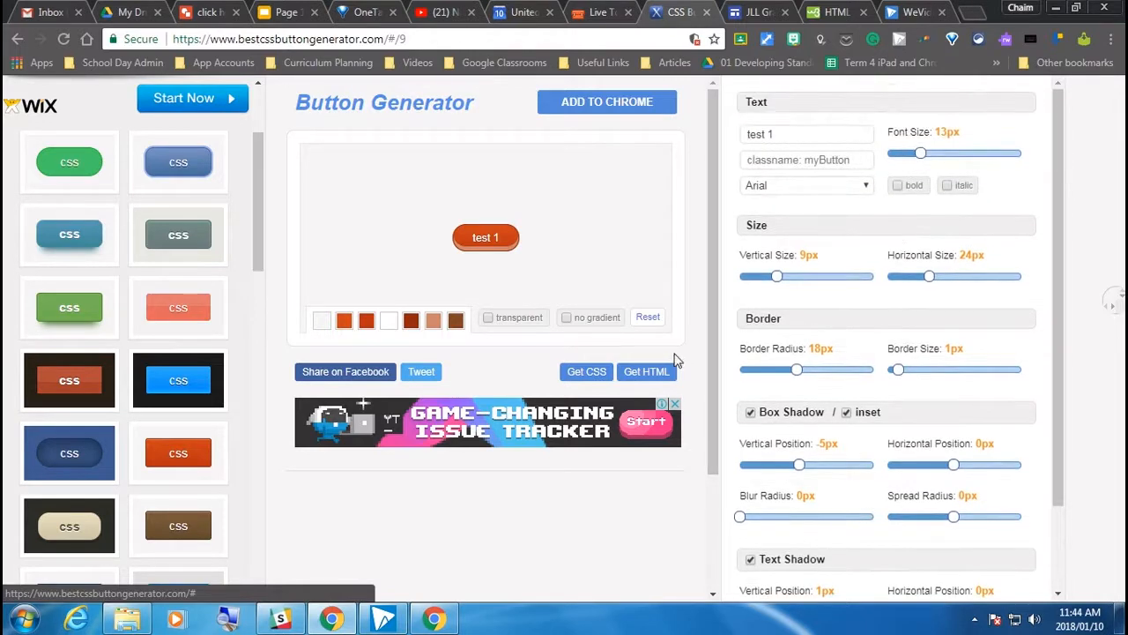
# Generate the test 1 button's HTML and CSS code, copy it, and paste it into the site's embed code dialog
pyautogui.click(485, 245)
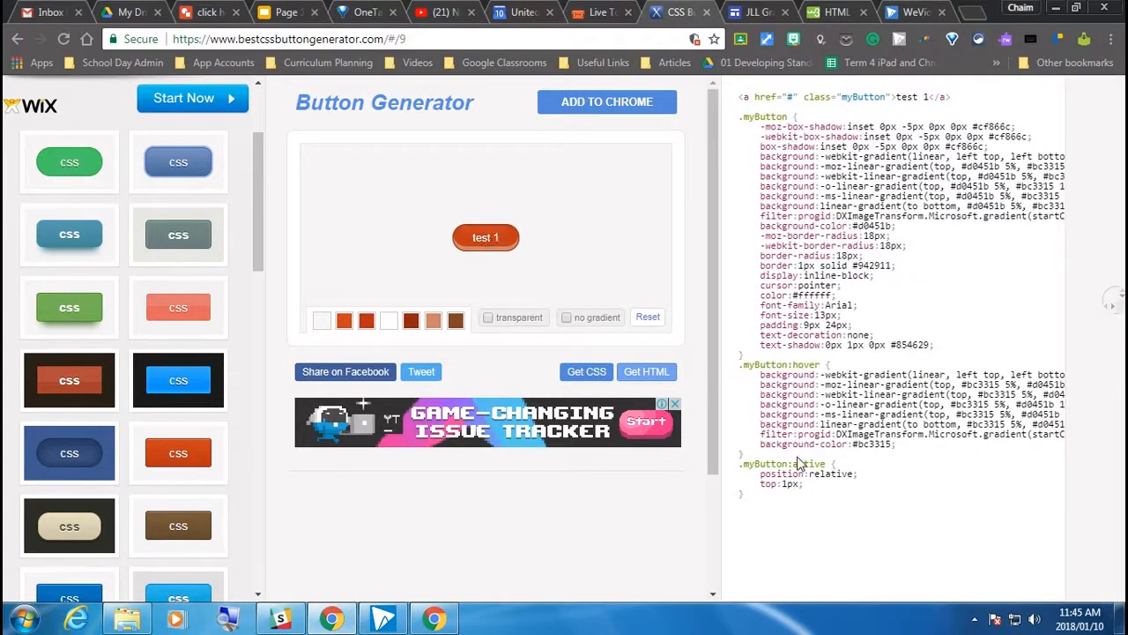
pyautogui.moveTo(745, 496); pyautogui.dragTo(725, 443)
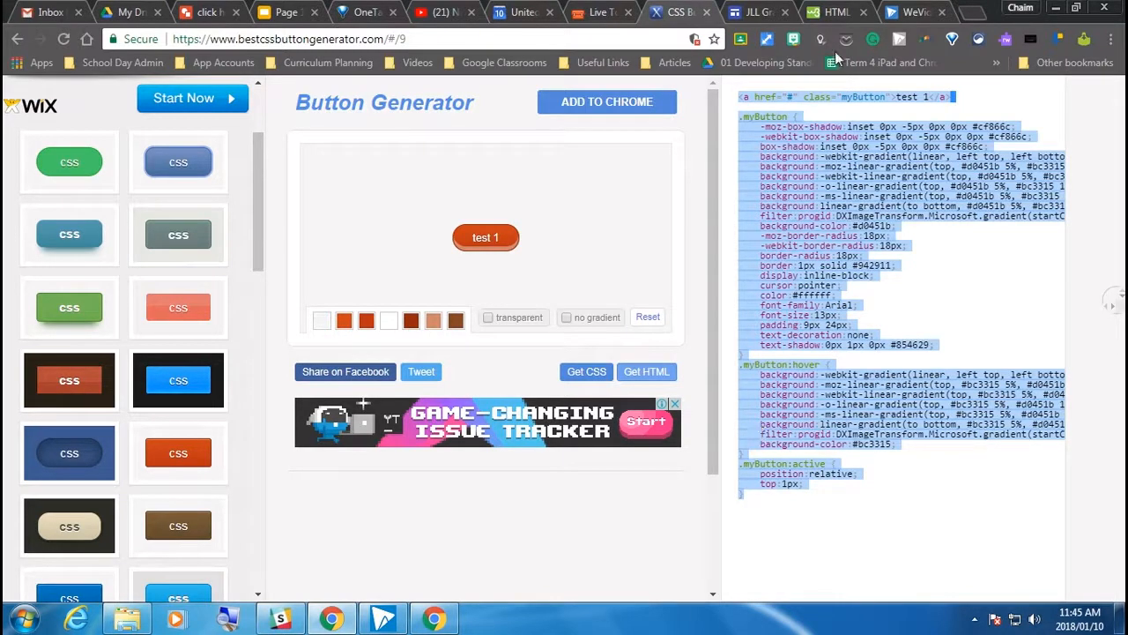
pyautogui.click(763, 12)
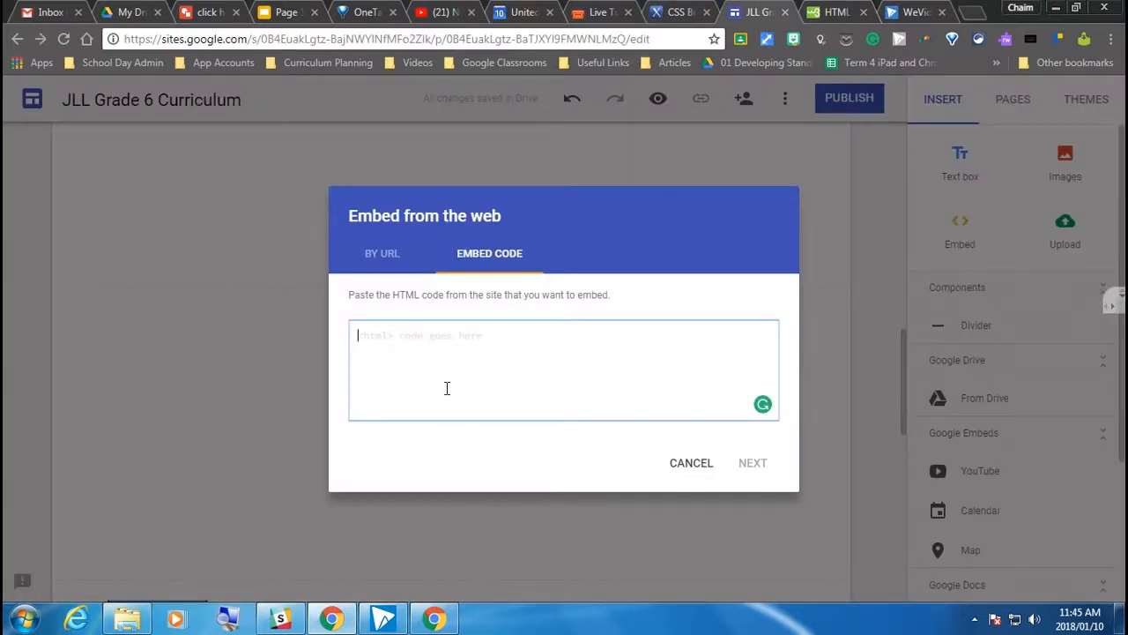
pyautogui.hotkey('ctrl', 'v')
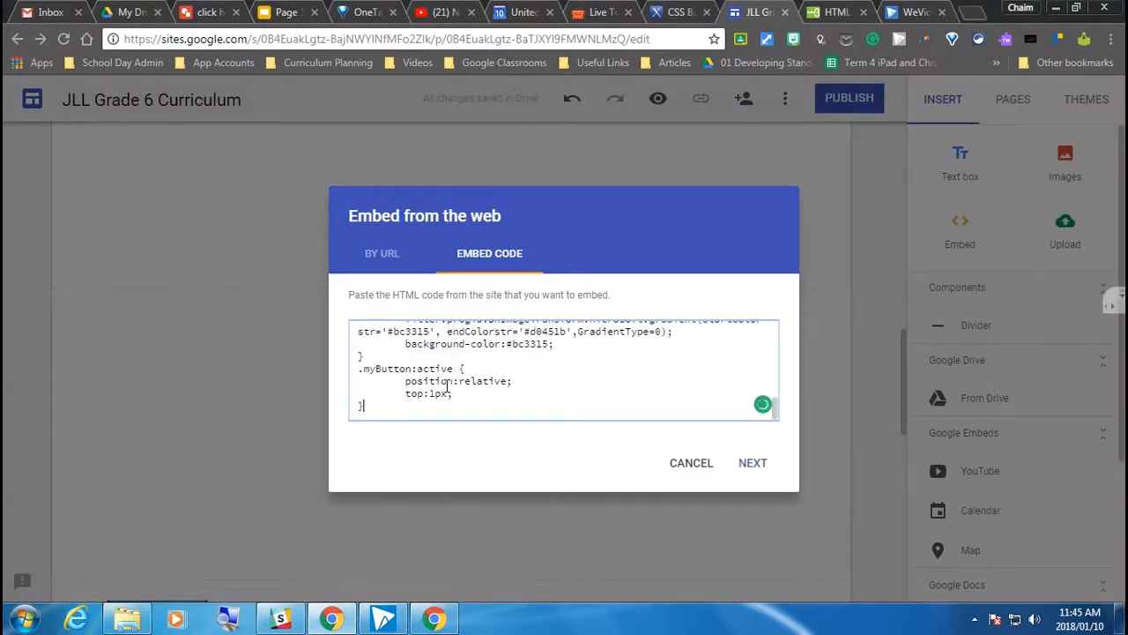
# Delete the stray shadow-setting text and blank line above the <a href> line in the pasted embed code
pyautogui.scroll(15, 457, 391)
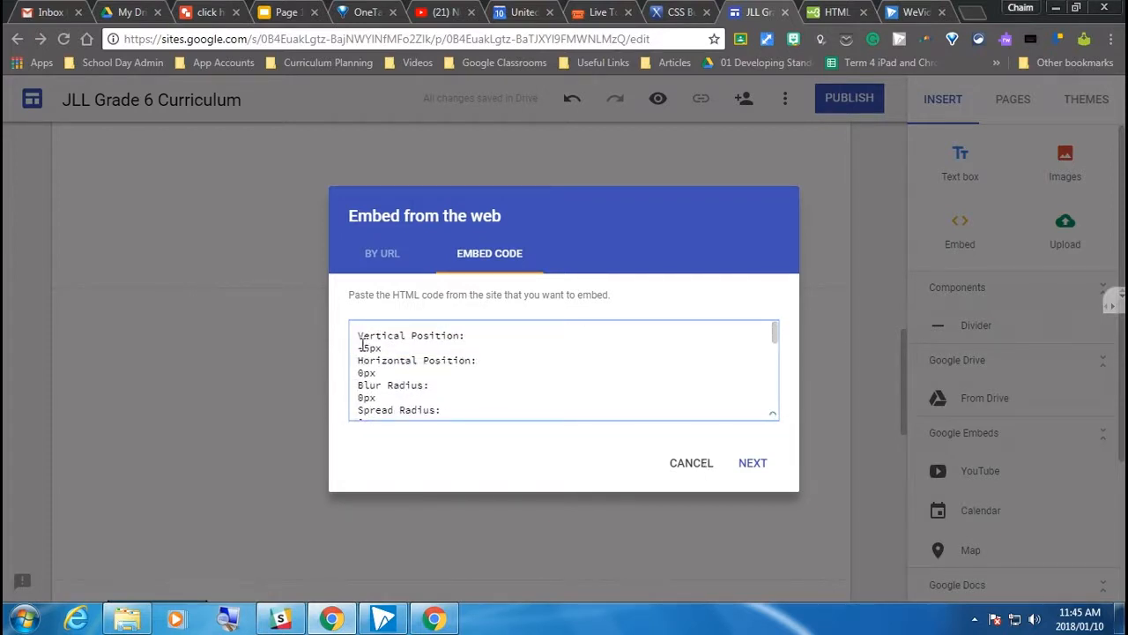
pyautogui.moveTo(359, 338); pyautogui.dragTo(575, 342)
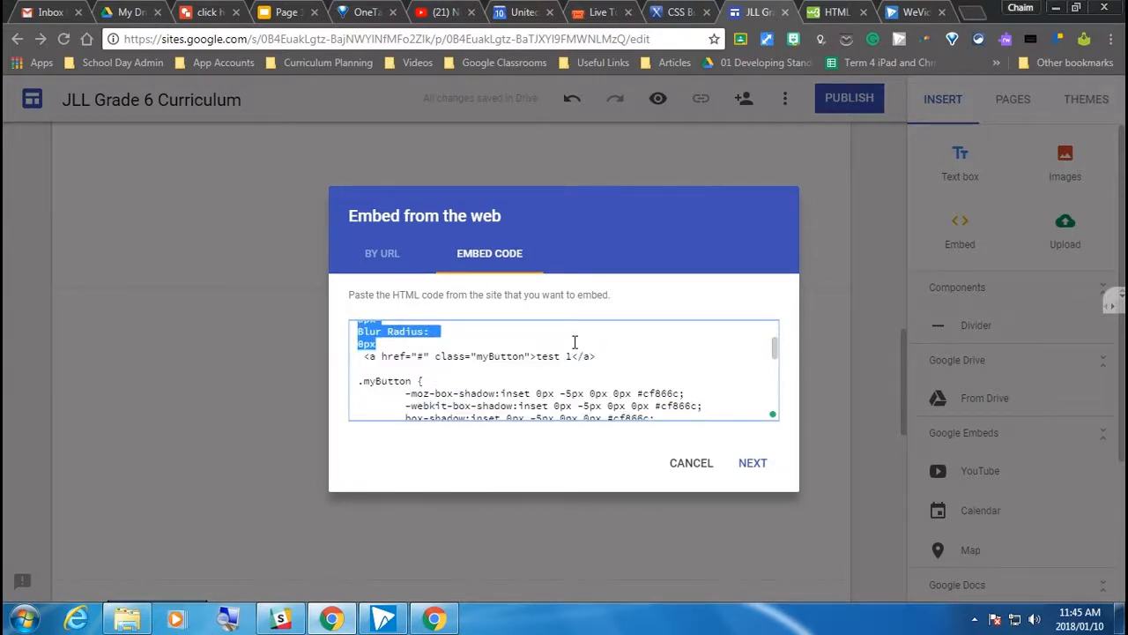
pyautogui.press('BackSpace')
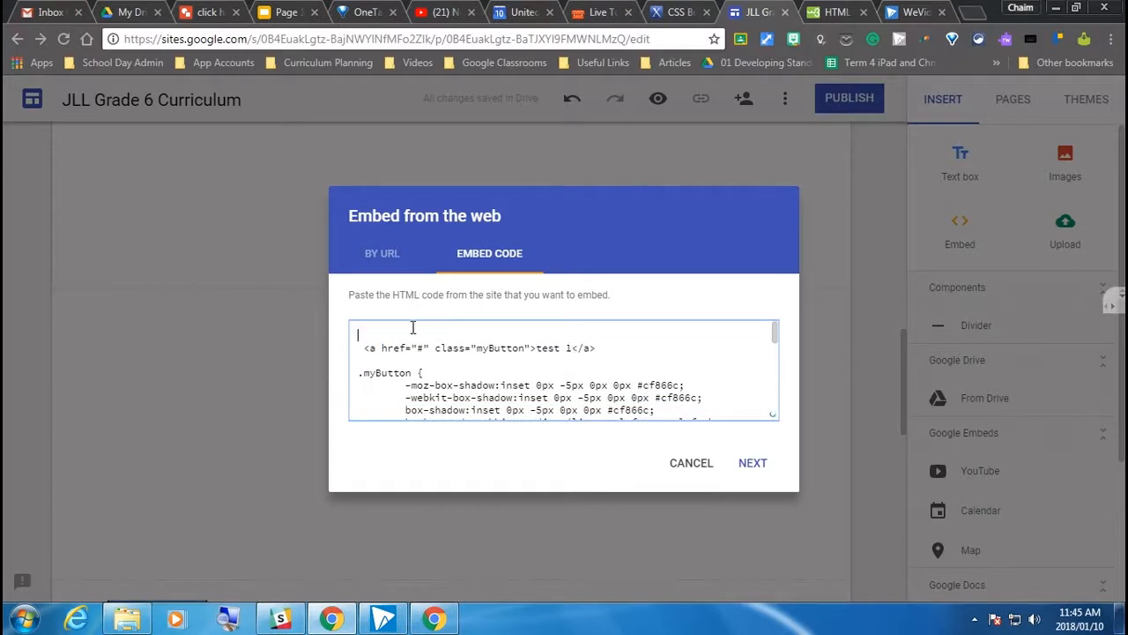
pyautogui.press('Delete')
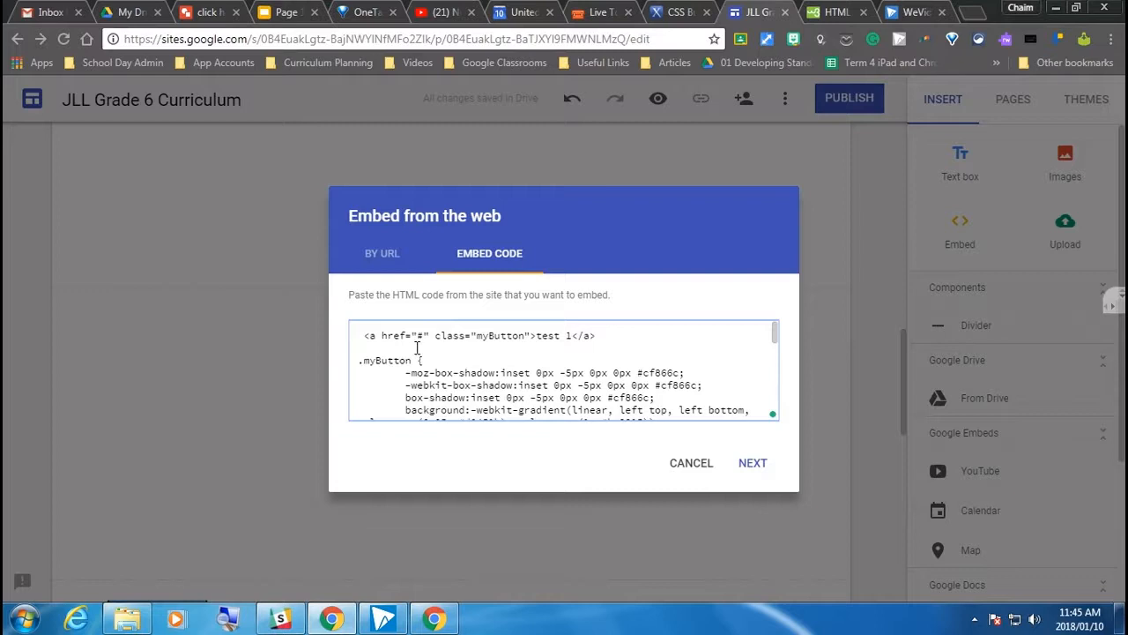
pyautogui.moveTo(371, 334); pyautogui.dragTo(408, 332)
pyautogui.doubleClick(421, 336)
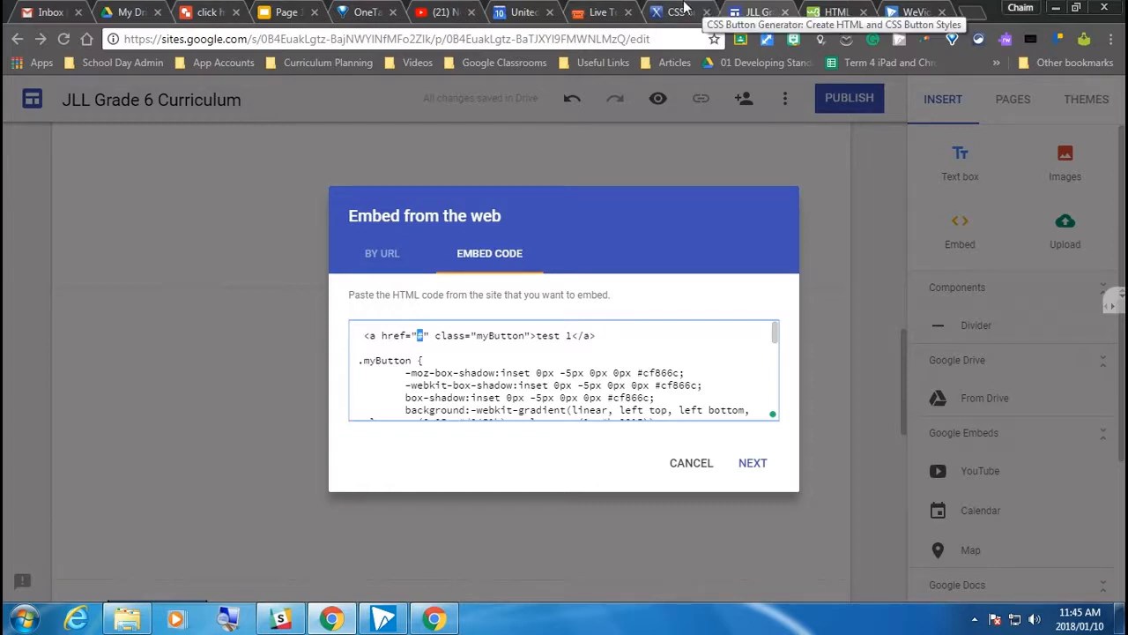
pyautogui.click(683, 9)
pyautogui.click(417, 39)
pyautogui.hotkey('ctrl', 'c')
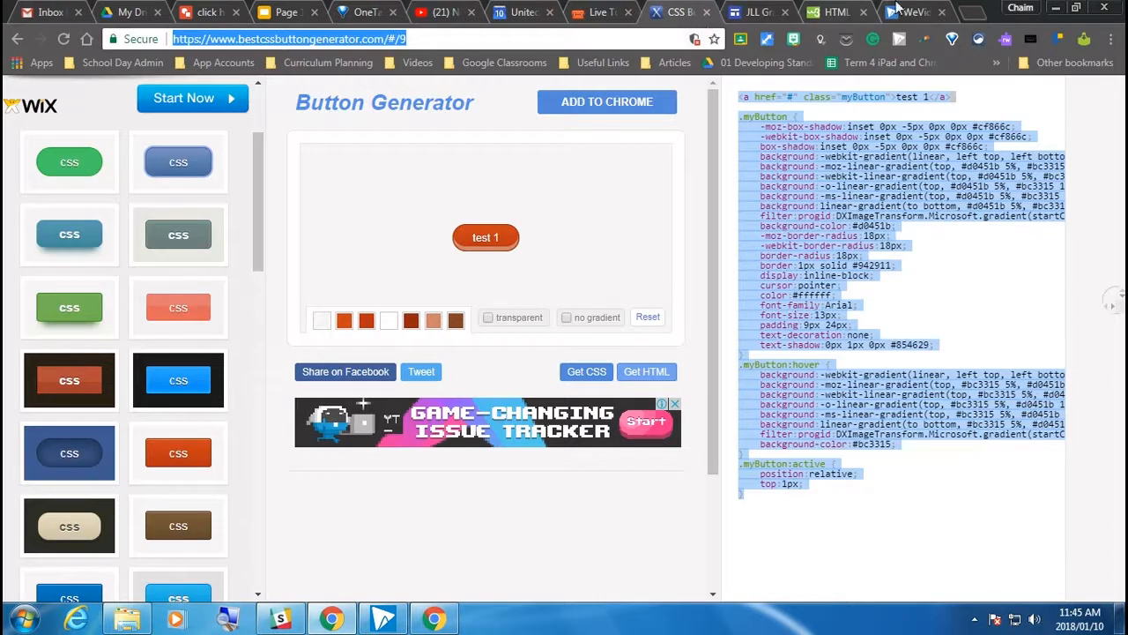
pyautogui.click(775, 10)
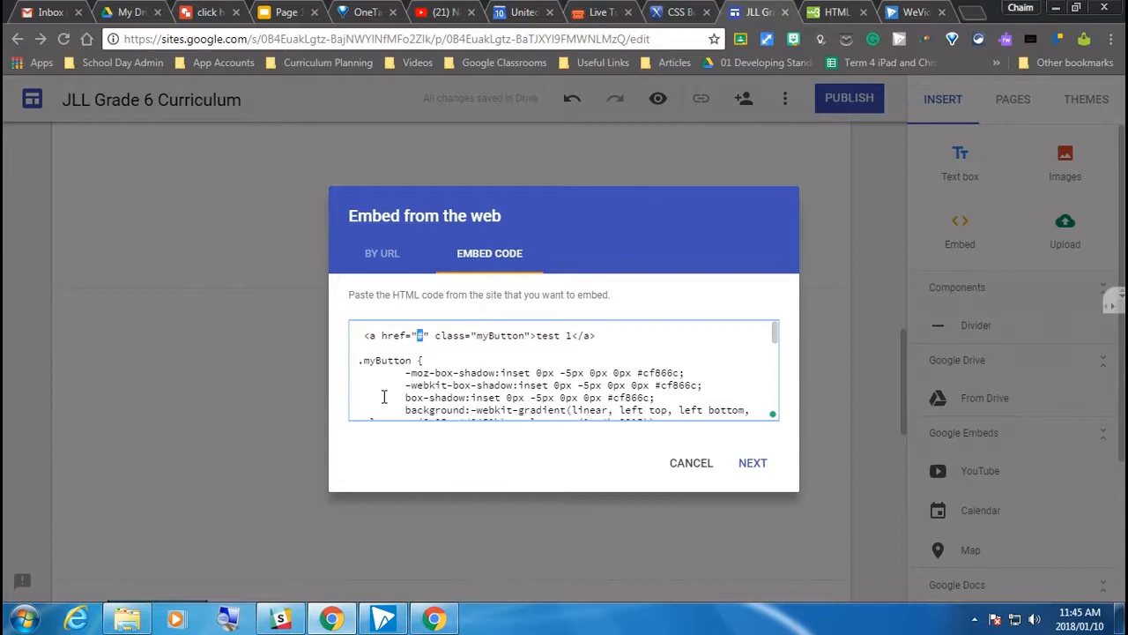
pyautogui.hotkey('ctrl', 'v')
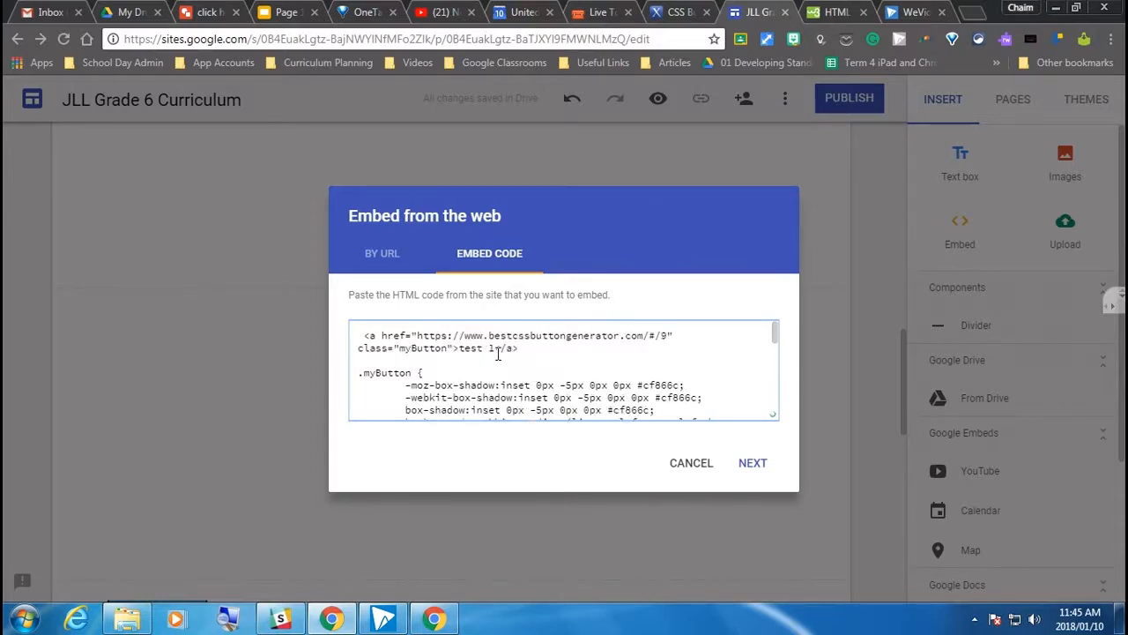
# Check the "test 1" link text in the code, preview the embed, and insert it into the page
pyautogui.moveTo(493, 349); pyautogui.dragTo(472, 350)
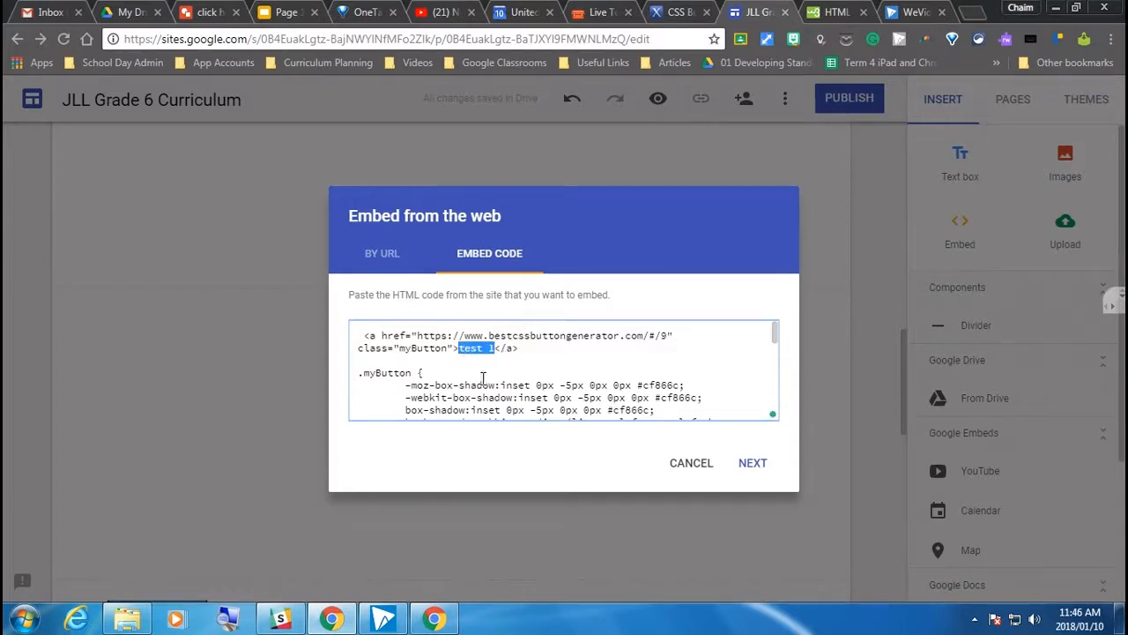
pyautogui.scroll(-3, 469, 385)
pyautogui.click(751, 463)
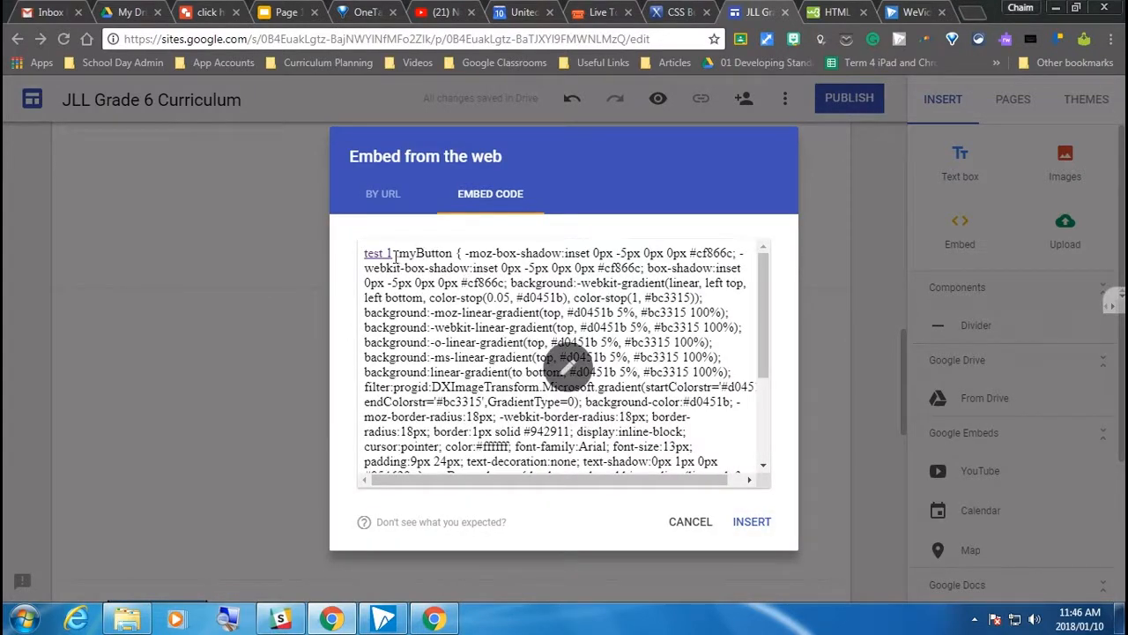
pyautogui.moveTo(402, 254); pyautogui.dragTo(596, 452)
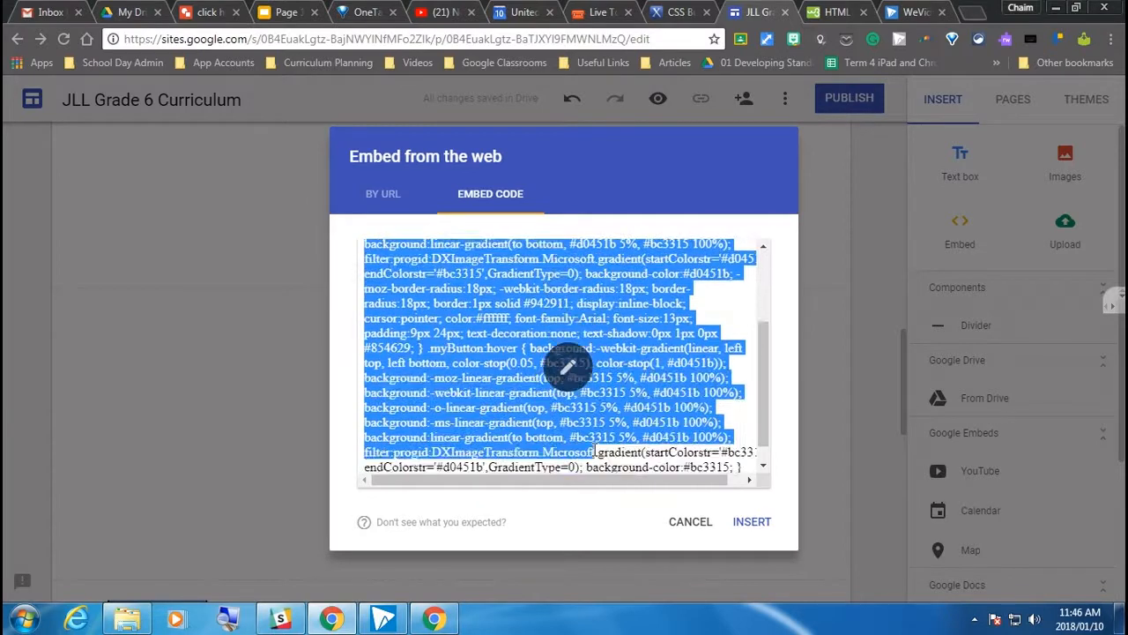
pyautogui.scroll(3, 445, 418)
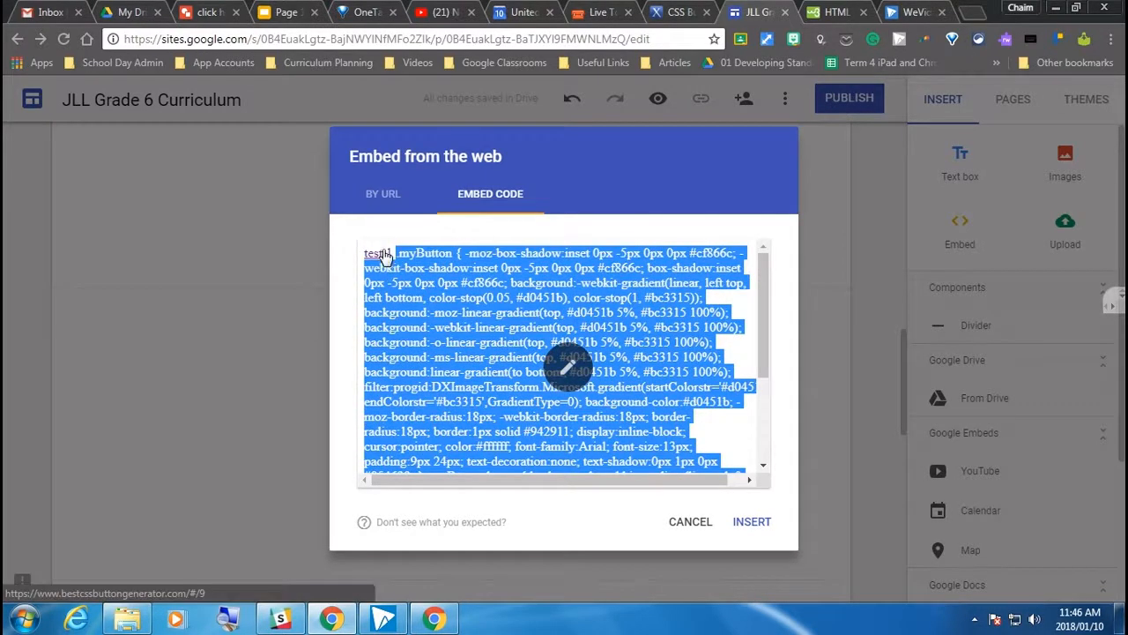
pyautogui.click(755, 522)
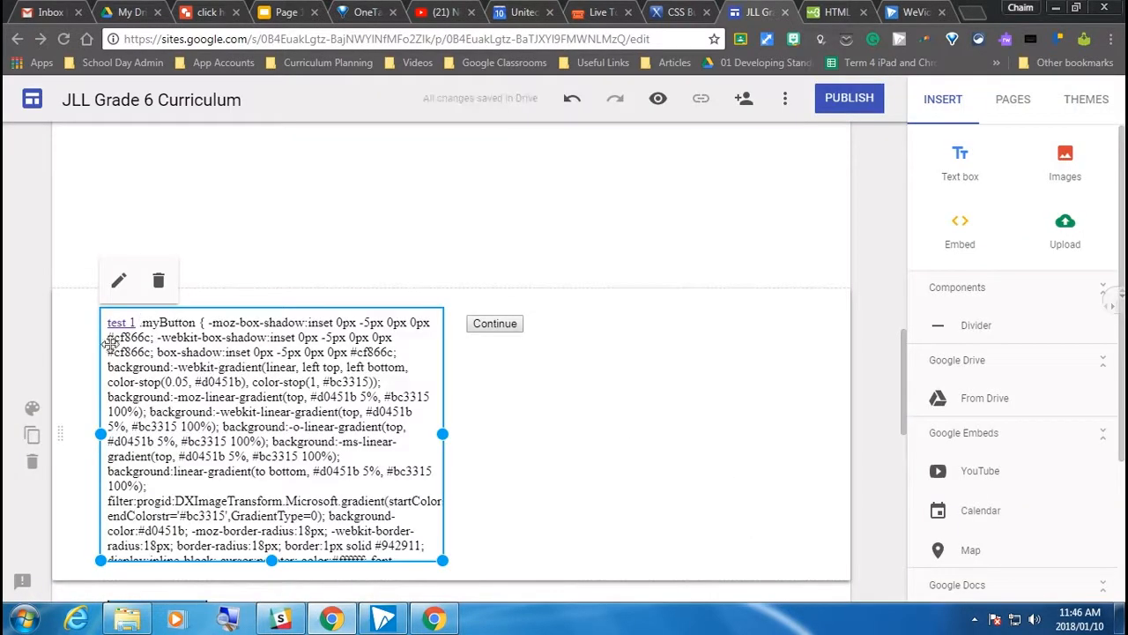
# Reopen the inserted embed's code and add an opening <style> tag on the blank line above .myButton {
pyautogui.click(122, 284)
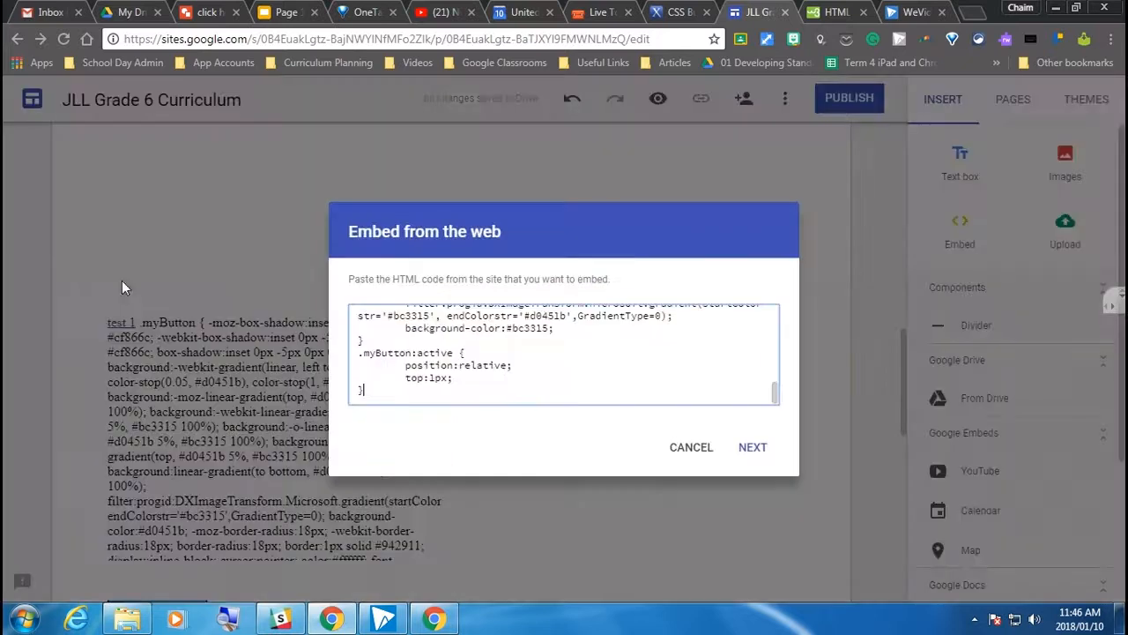
pyautogui.scroll(5, 450, 353)
pyautogui.scroll(5, 449, 352)
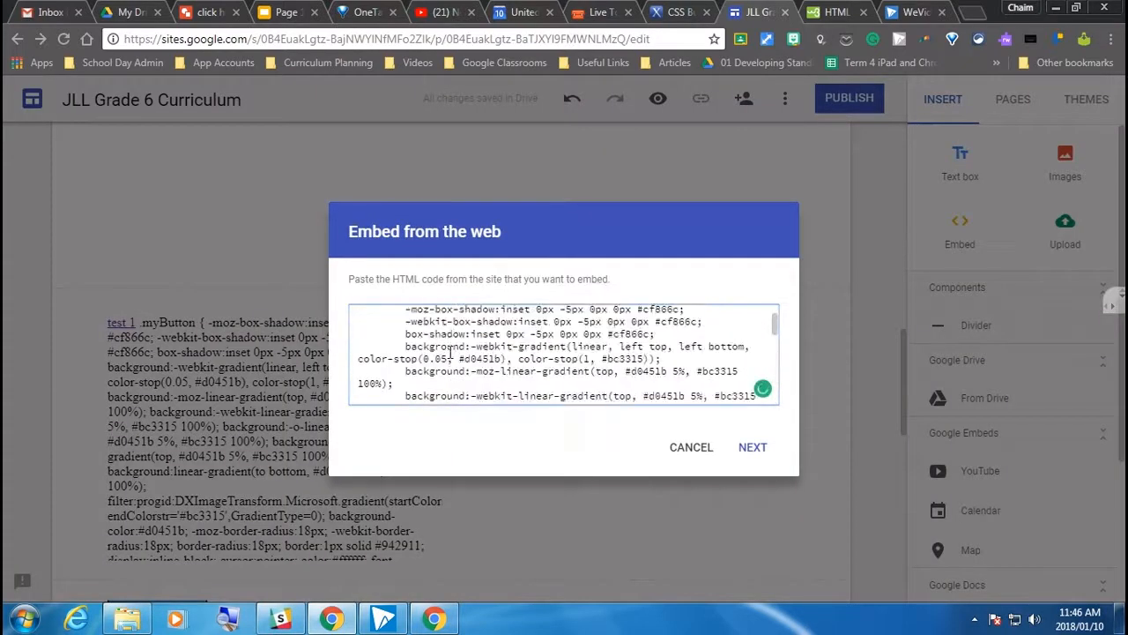
pyautogui.click(423, 343)
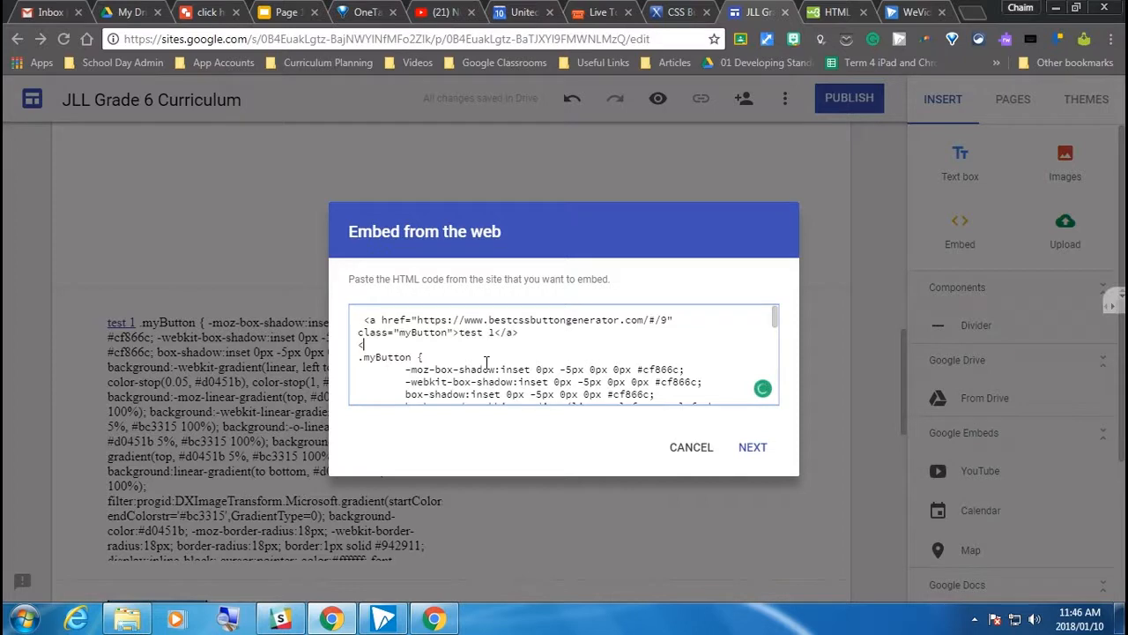
pyautogui.write('style>')
# Add a closing </style> tag after the last brace of the embed code and save the embed
pyautogui.scroll(-10, 432, 356)
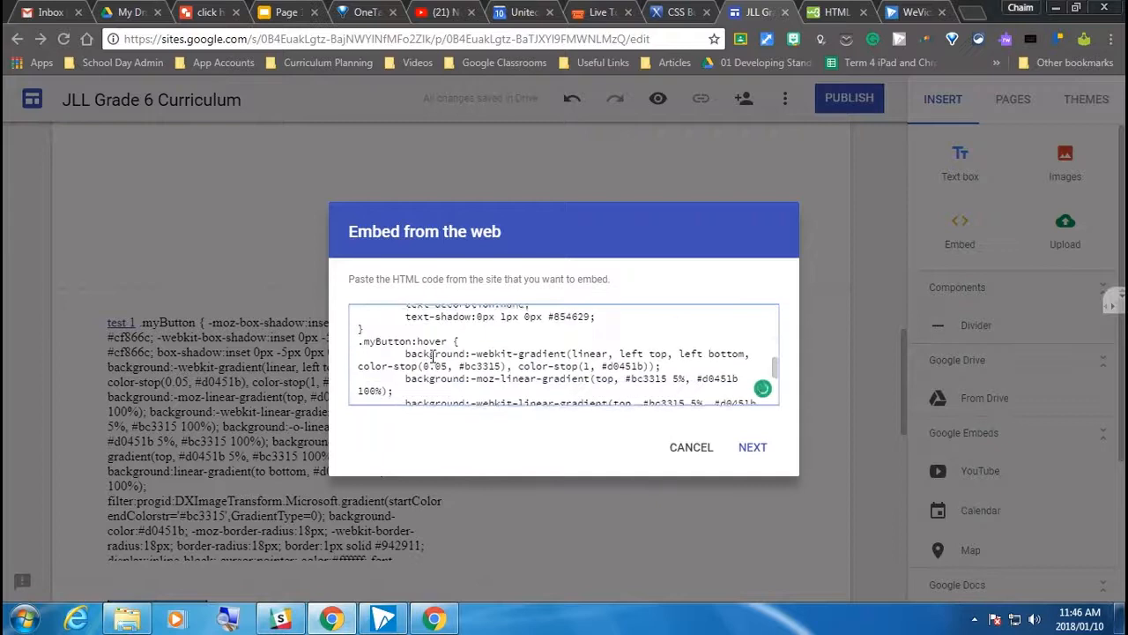
pyautogui.click(404, 401)
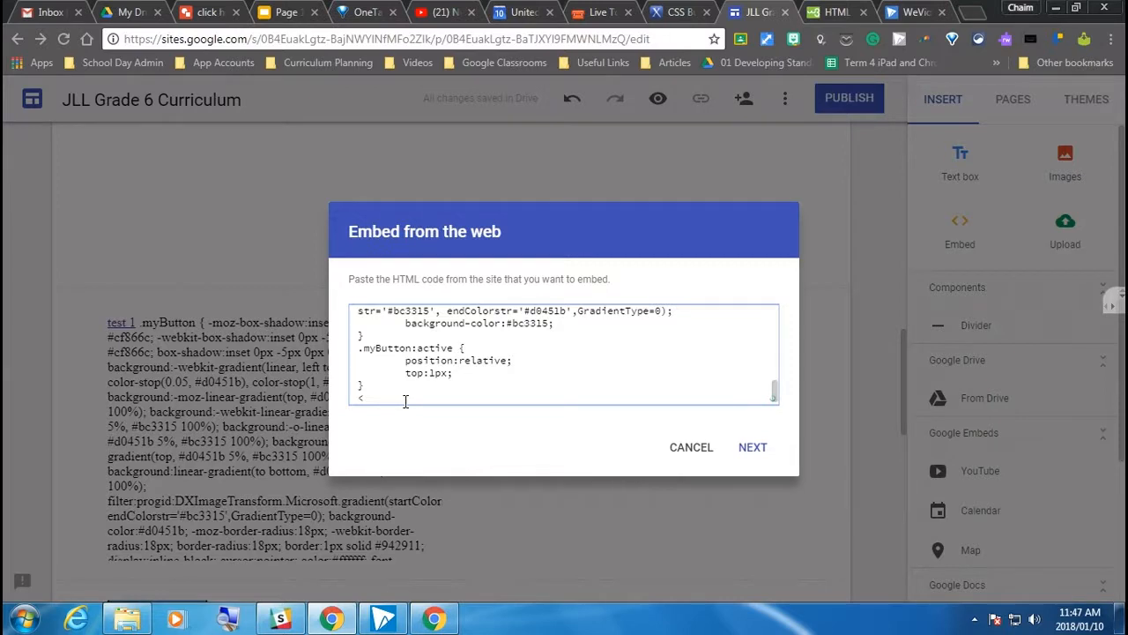
pyautogui.write('/style>')
pyautogui.click(753, 449)
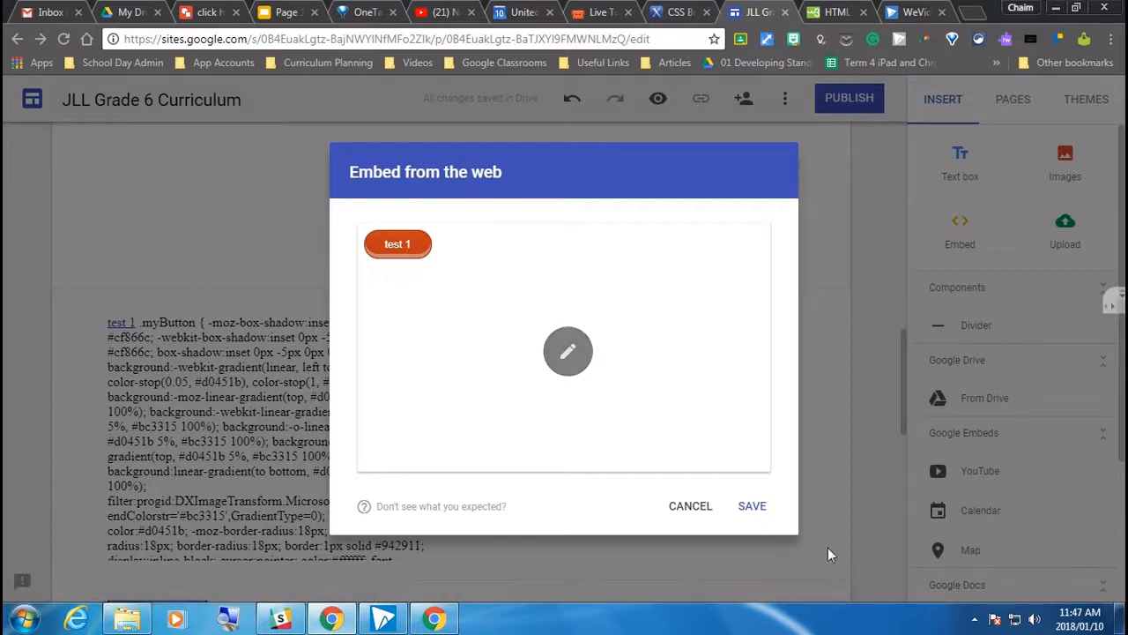
pyautogui.click(752, 506)
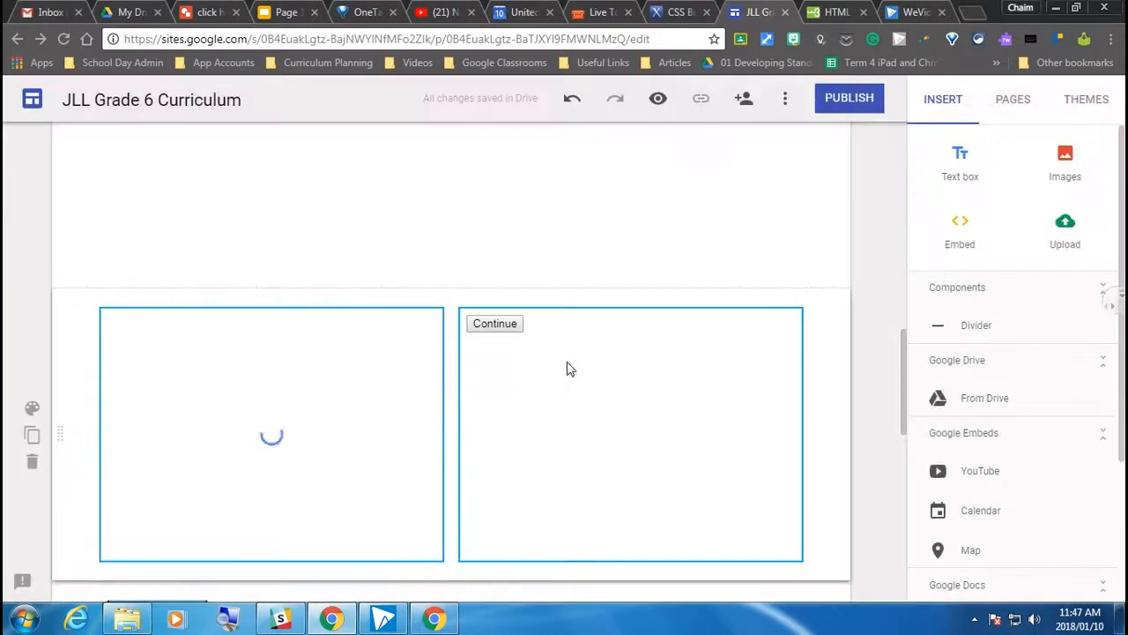
# Preview the site, test the link of the test 1 button, and close the page it opens
pyautogui.click(659, 100)
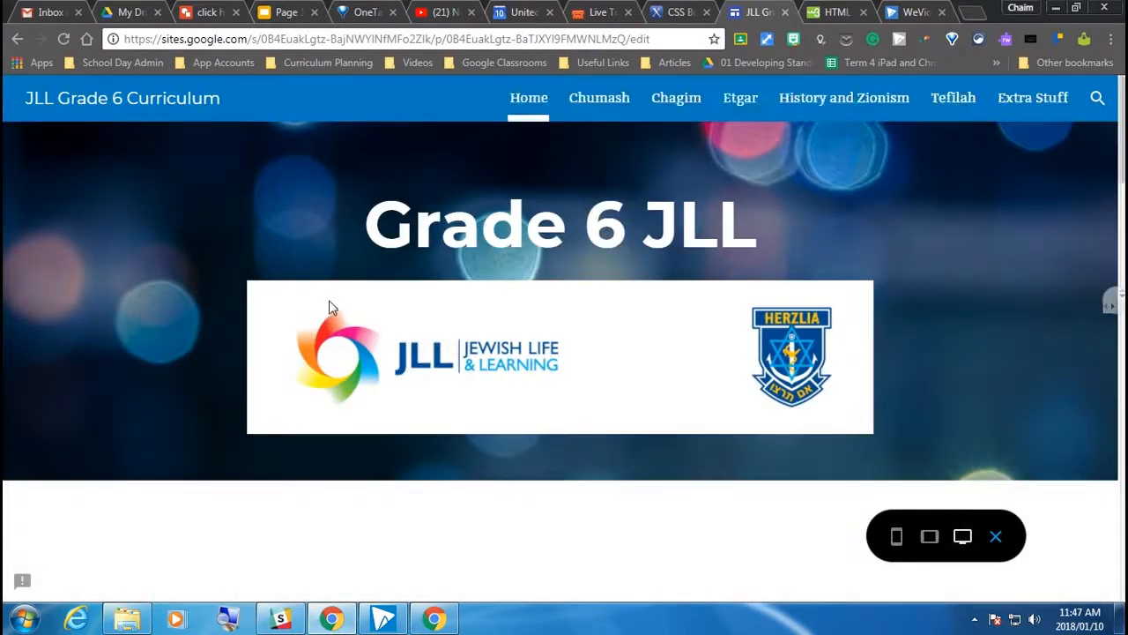
pyautogui.scroll(-7, 327, 419)
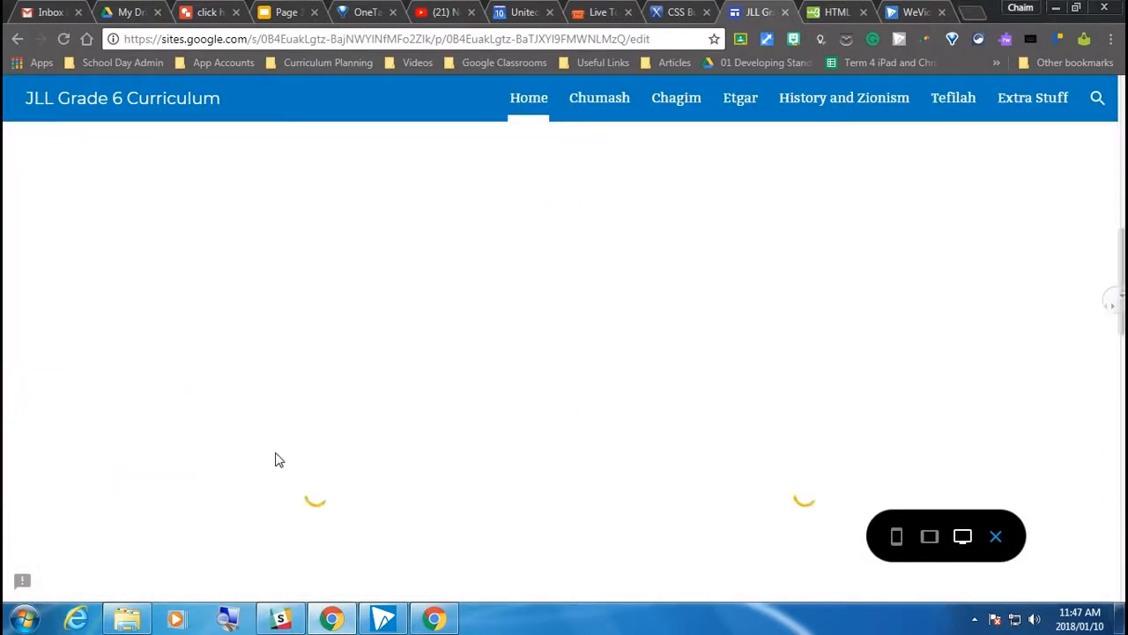
pyautogui.scroll(-1, 296, 410)
pyautogui.scroll(-3, 296, 412)
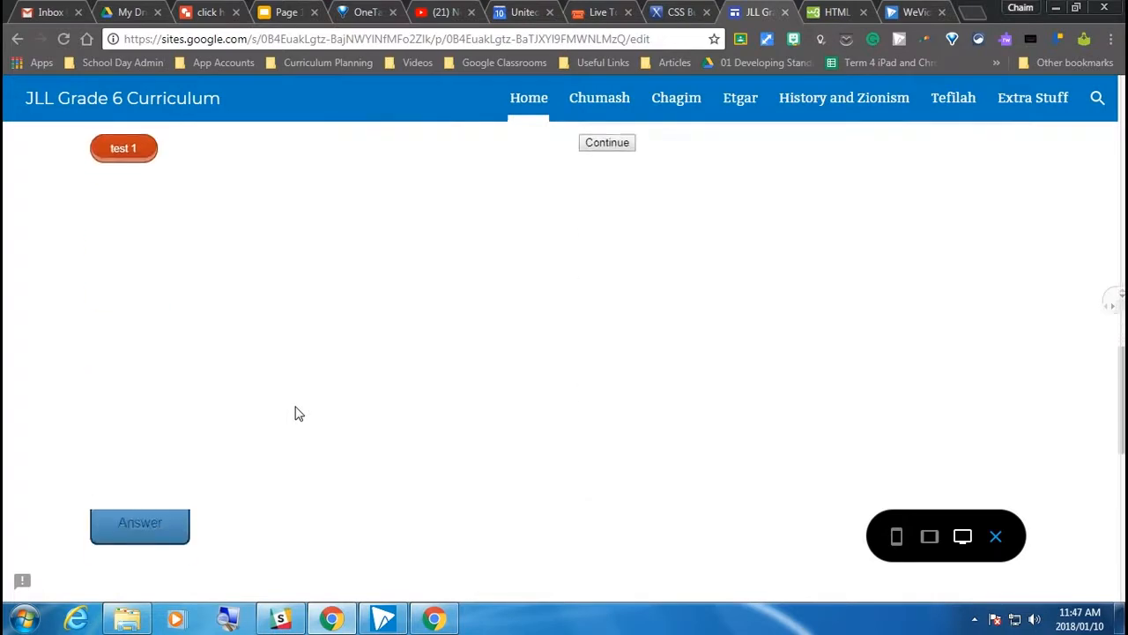
pyautogui.scroll(2, 220, 362)
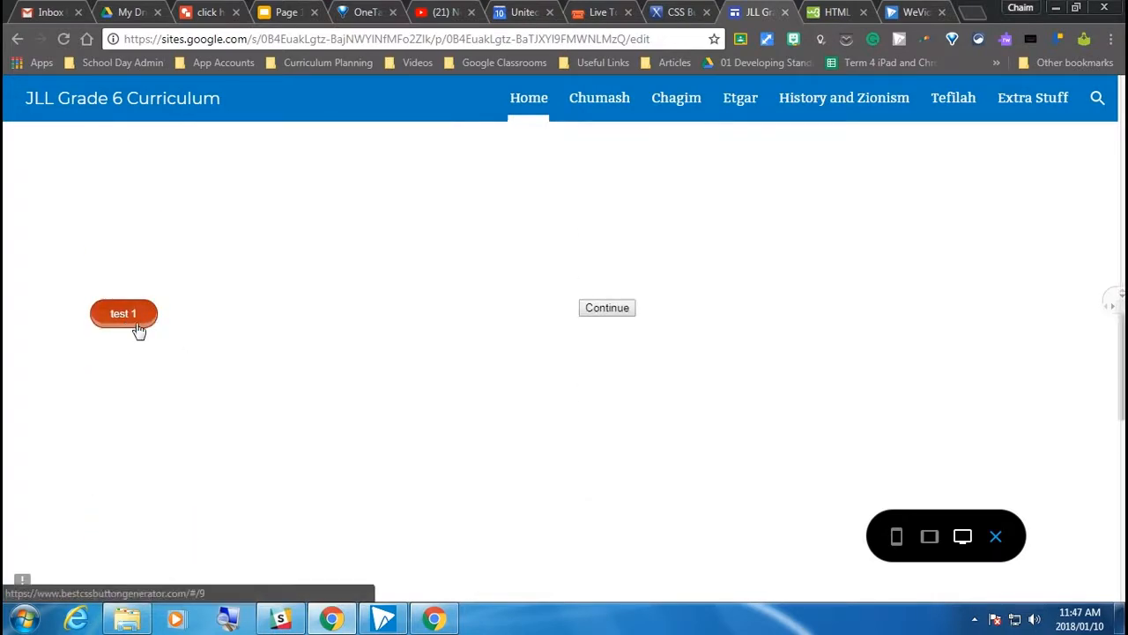
pyautogui.click(125, 320)
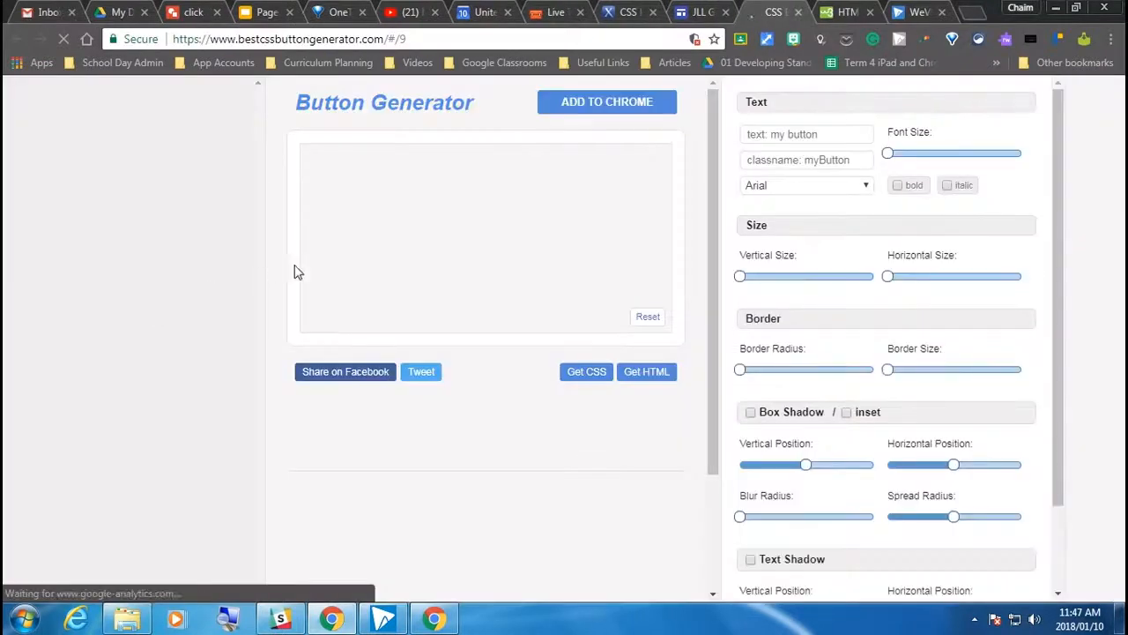
pyautogui.click(798, 12)
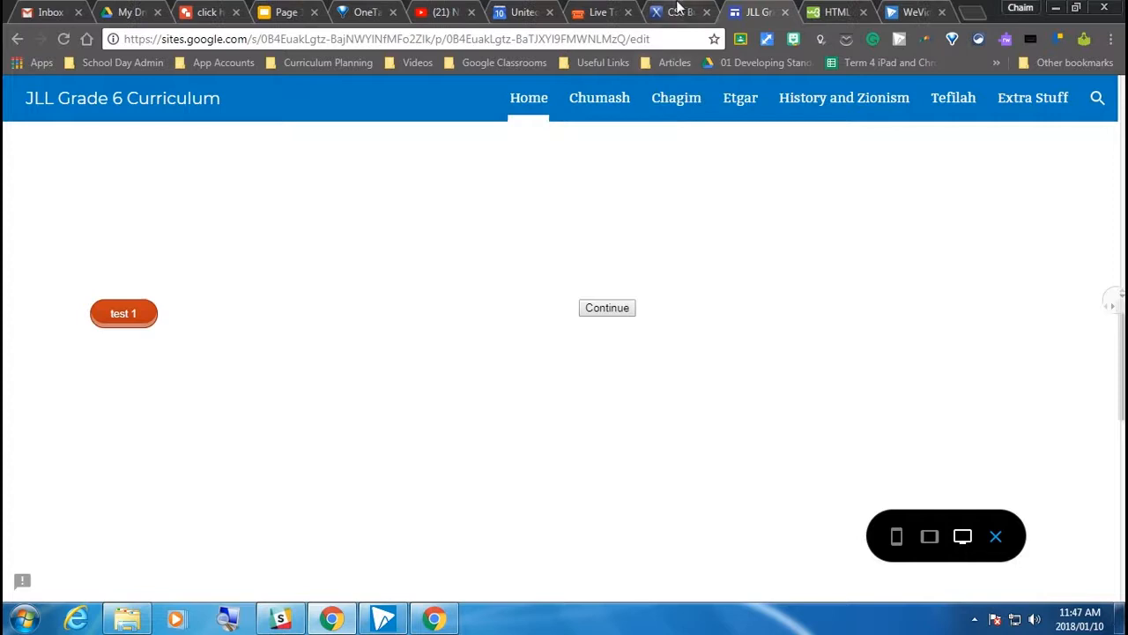
# Switch to the livetools.uiparade.com Button builder and set padding to 7px 14px, font size to 17px, corner roundness to 16px and border thickness to 3px
pyautogui.click(601, 12)
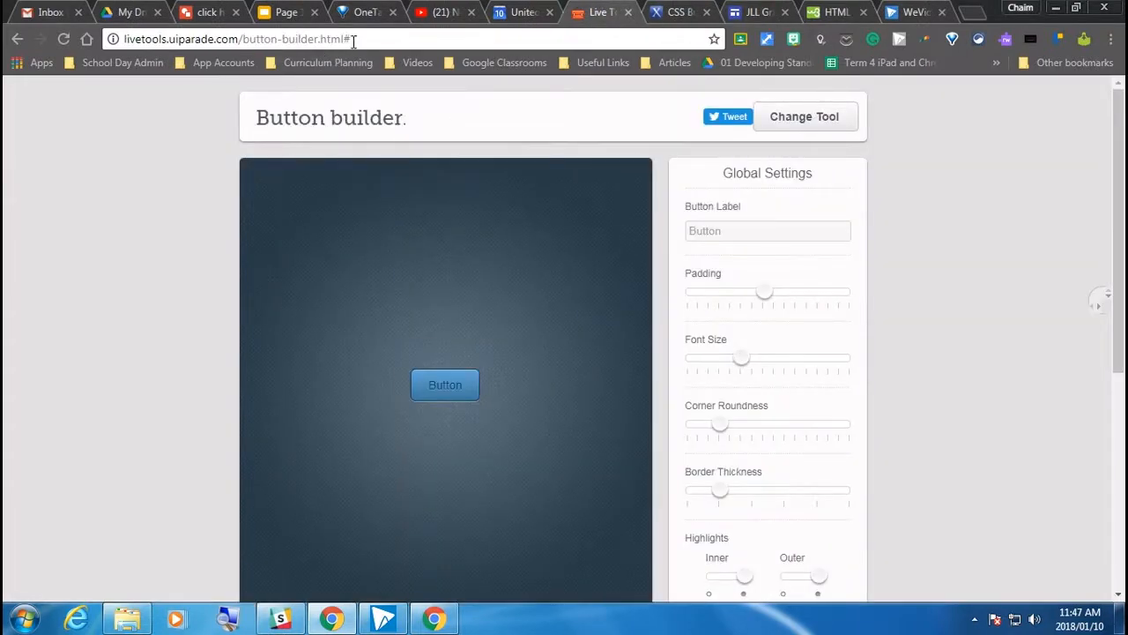
pyautogui.moveTo(358, 39); pyautogui.dragTo(114, 40)
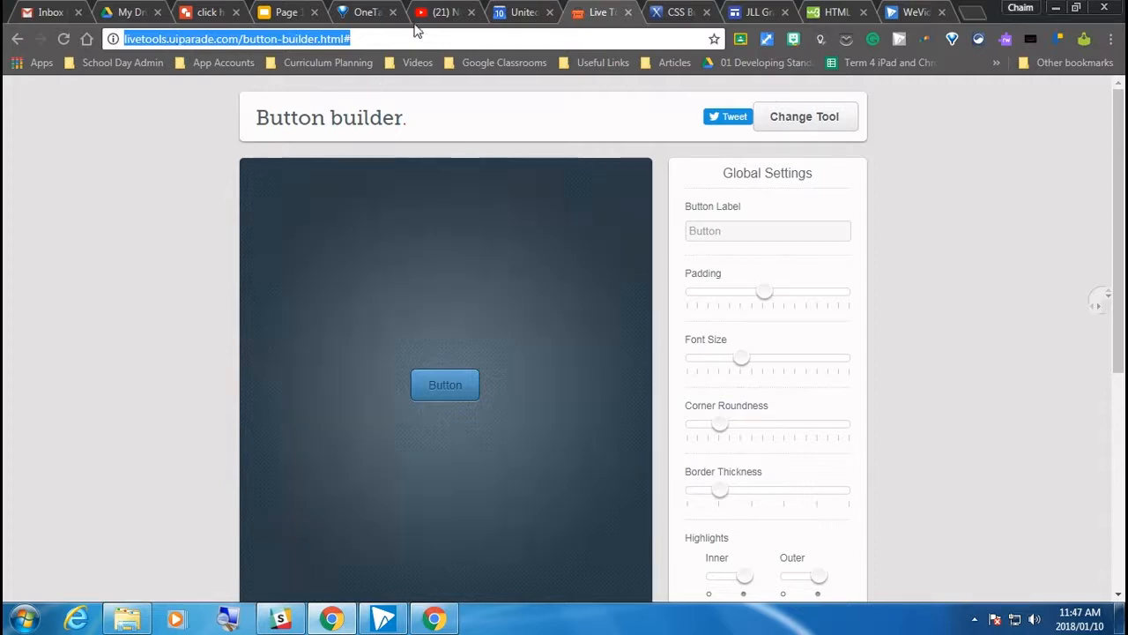
pyautogui.scroll(-1, 589, 398)
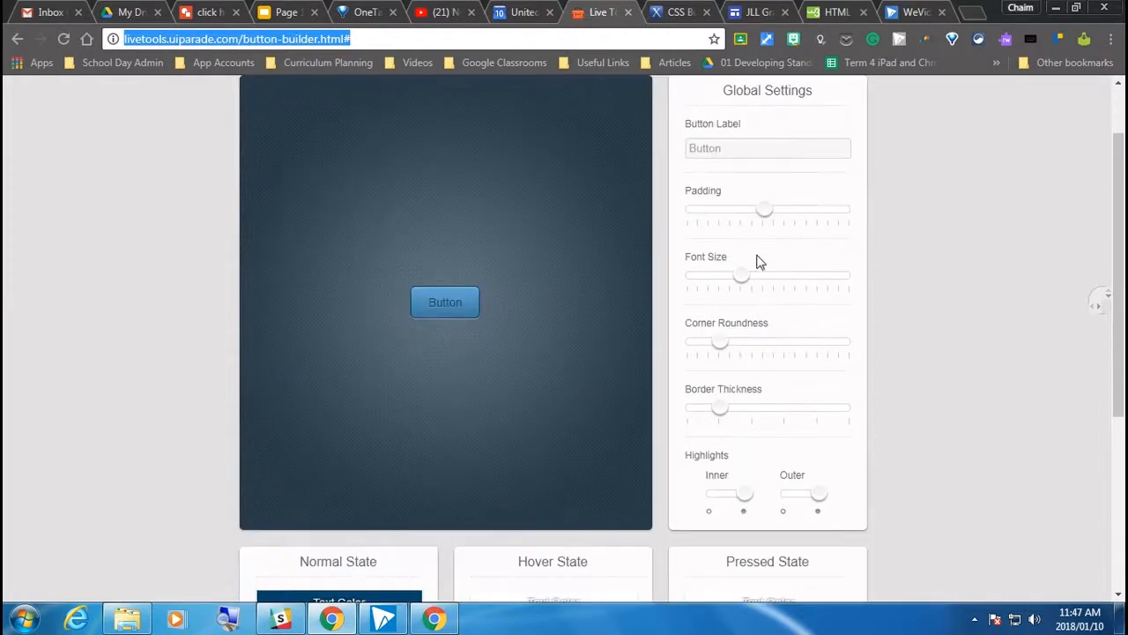
pyautogui.moveTo(760, 217); pyautogui.dragTo(733, 216)
pyautogui.moveTo(740, 277); pyautogui.dragTo(774, 276)
pyautogui.click(776, 342)
pyautogui.click(689, 406)
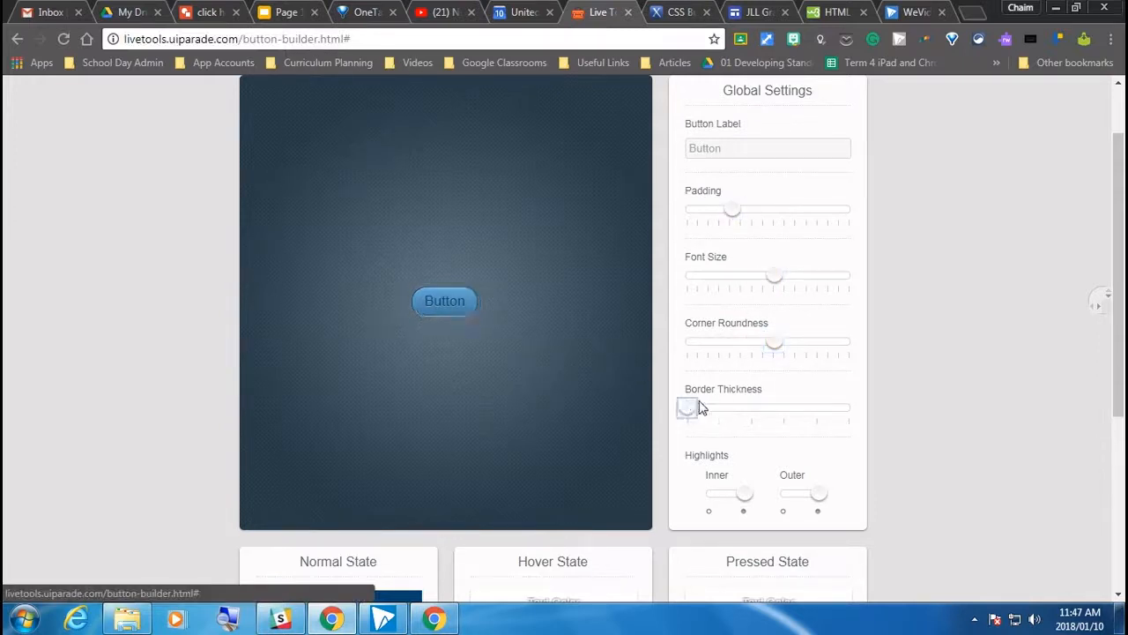
pyautogui.moveTo(696, 407); pyautogui.dragTo(783, 407)
pyautogui.scroll(-2, 617, 374)
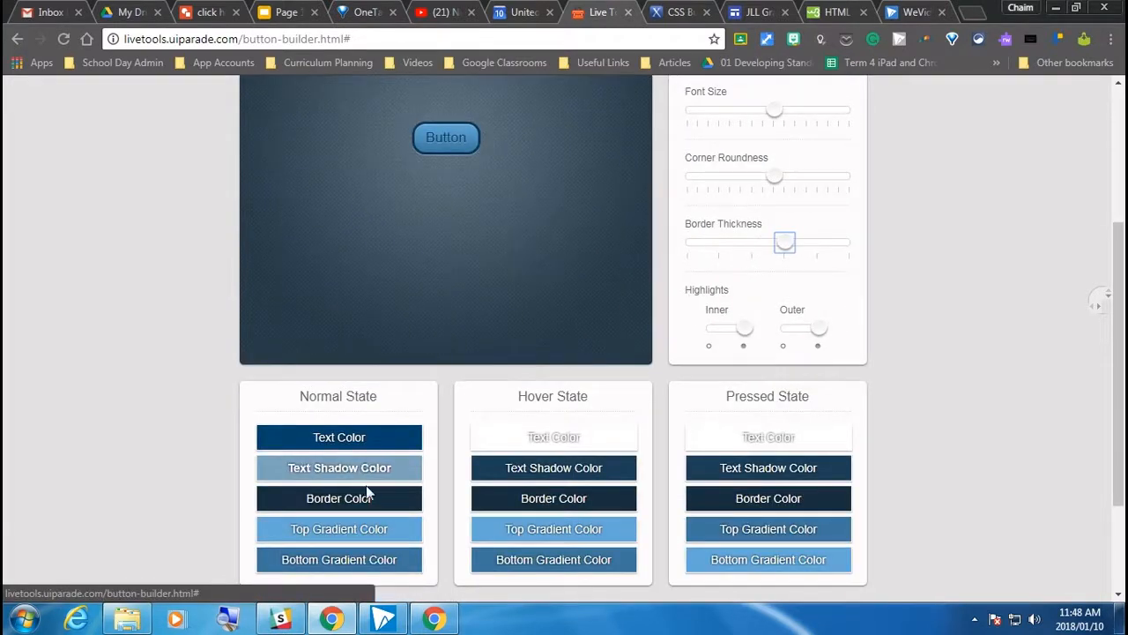
# Set the hover state's text color to magenta (#e807e8)
pyautogui.click(599, 438)
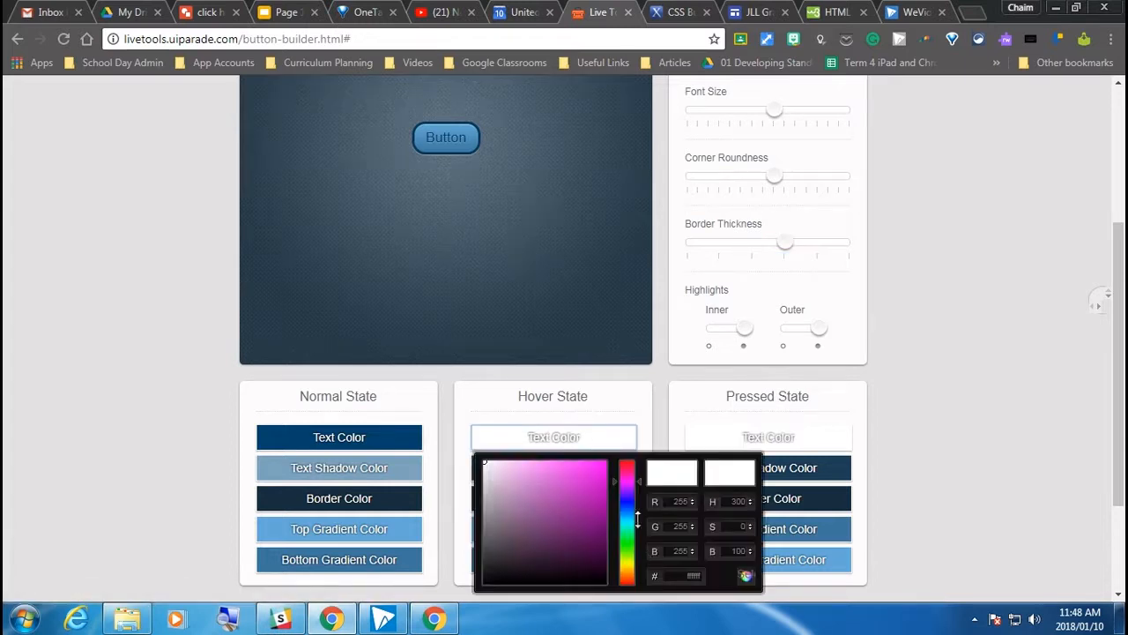
pyautogui.click(603, 472)
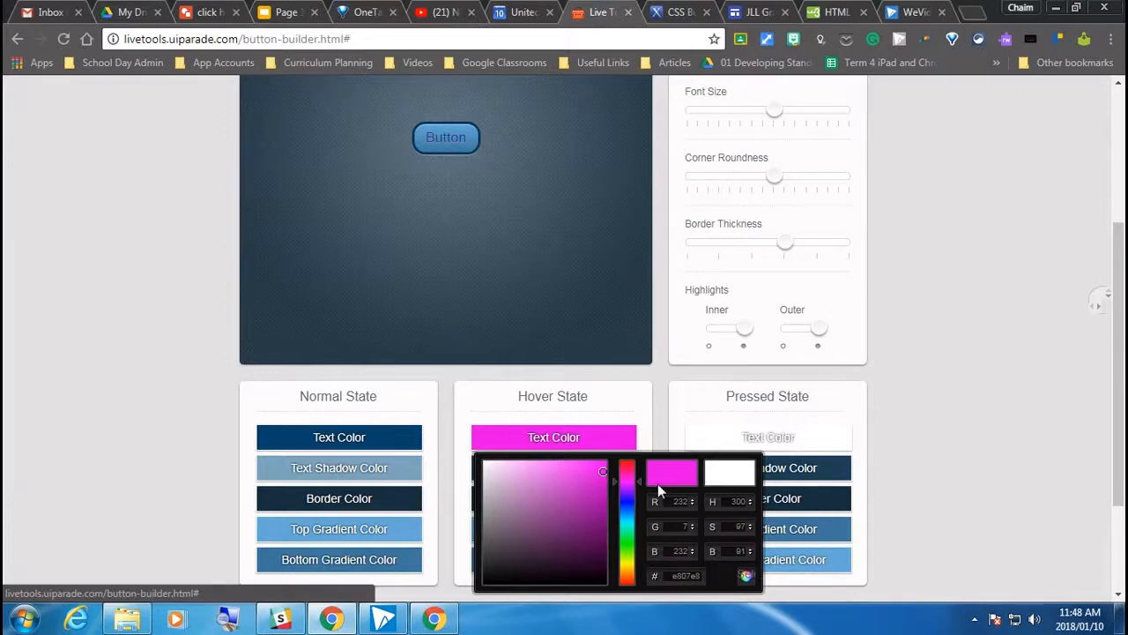
pyautogui.scroll(-1, 710, 476)
pyautogui.click(955, 429)
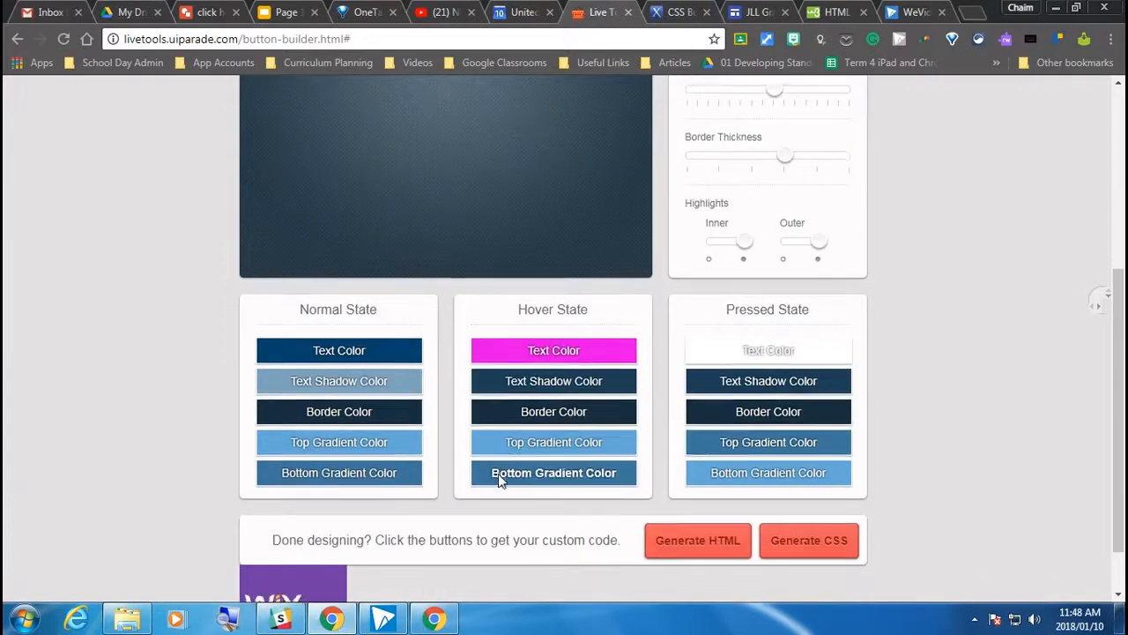
# Check the button preview, generate the button's HTML and CSS code, and select all of the CSS
pyautogui.scroll(-1, 529, 475)
pyautogui.click(705, 484)
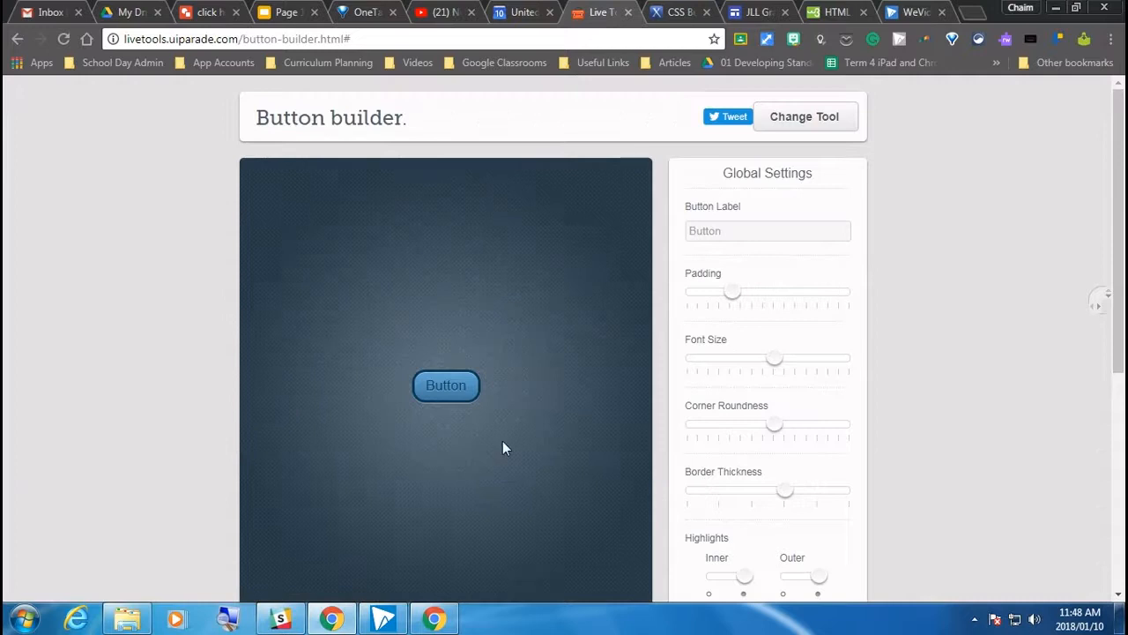
pyautogui.moveTo(486, 327); pyautogui.dragTo(340, 344)
pyautogui.click(908, 466)
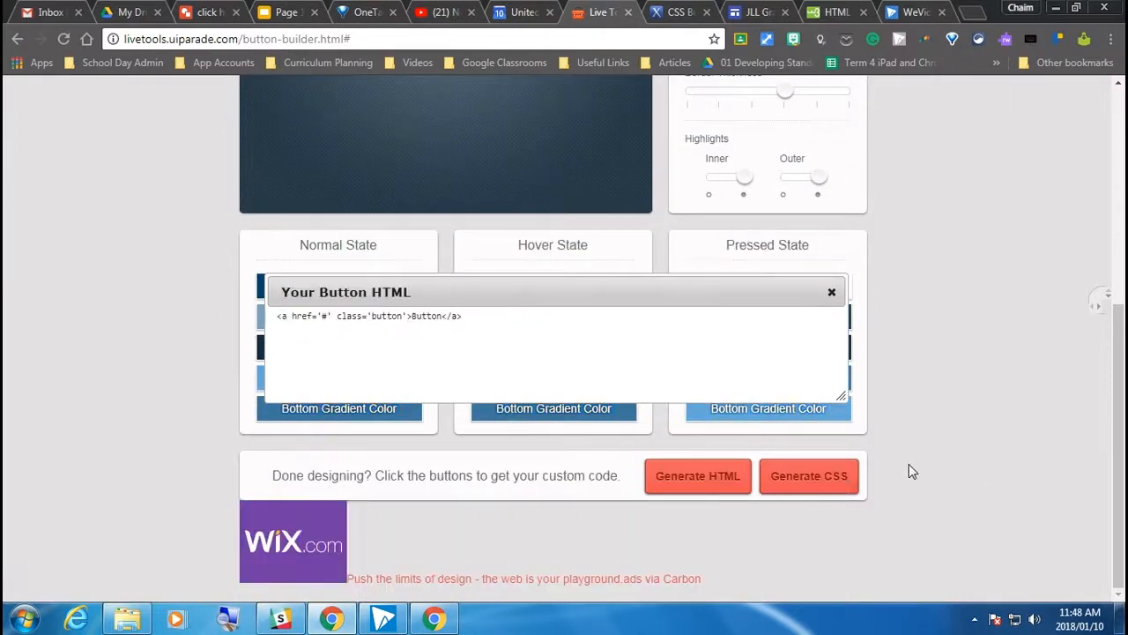
pyautogui.click(801, 484)
pyautogui.moveTo(275, 285); pyautogui.dragTo(388, 588)
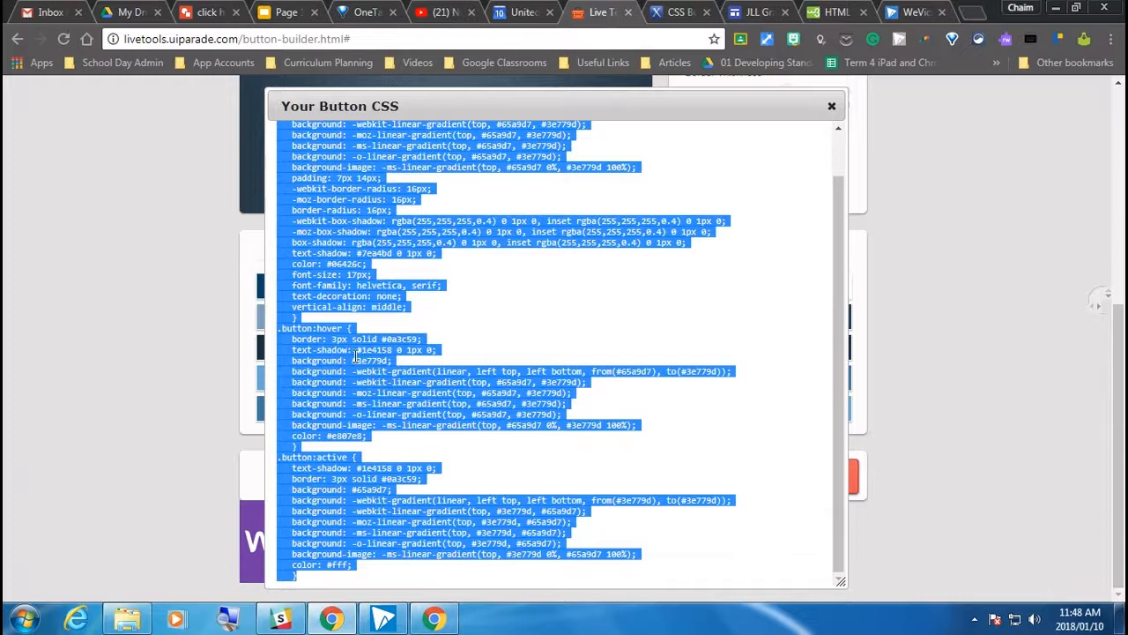
# Examine the generated CSS from the start of the .button rule to the closing brace of .button:active
pyautogui.scroll(8, 356, 356)
pyautogui.click(289, 384)
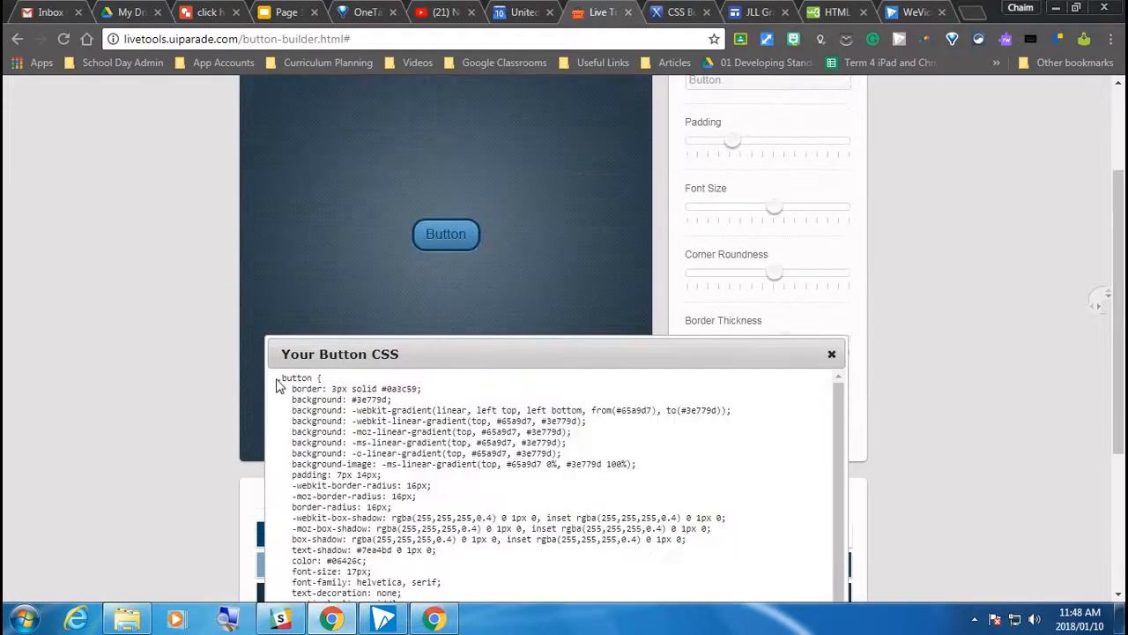
pyautogui.moveTo(284, 377); pyautogui.dragTo(307, 376)
pyautogui.scroll(-5, 368, 415)
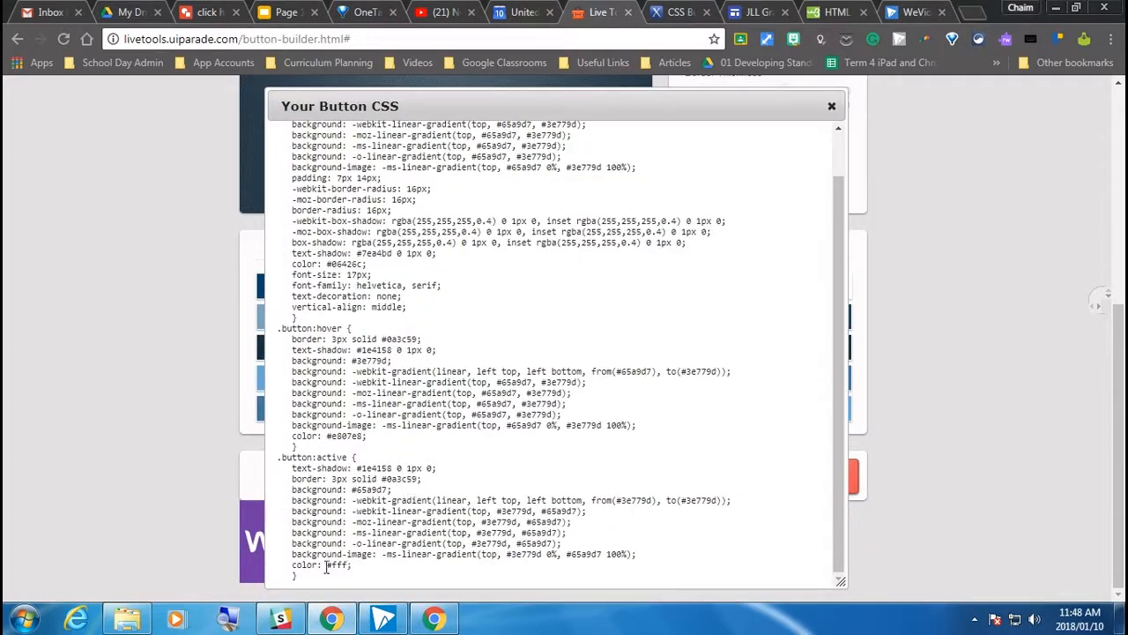
pyautogui.moveTo(307, 569); pyautogui.dragTo(288, 576)
pyautogui.click(305, 579)
pyautogui.click(321, 584)
pyautogui.click(910, 11)
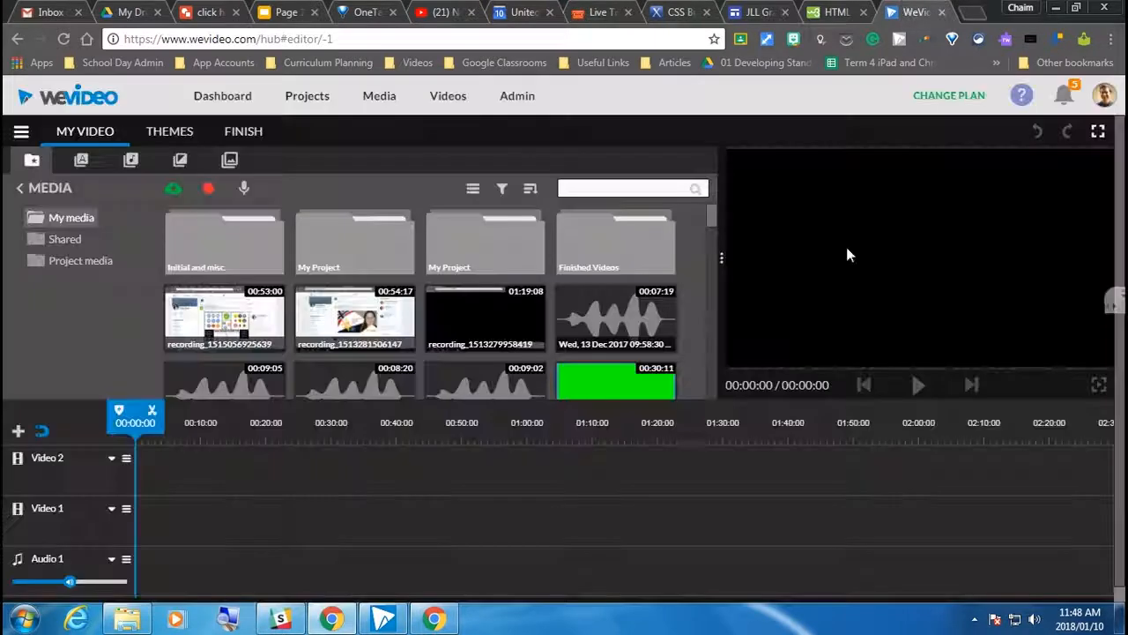